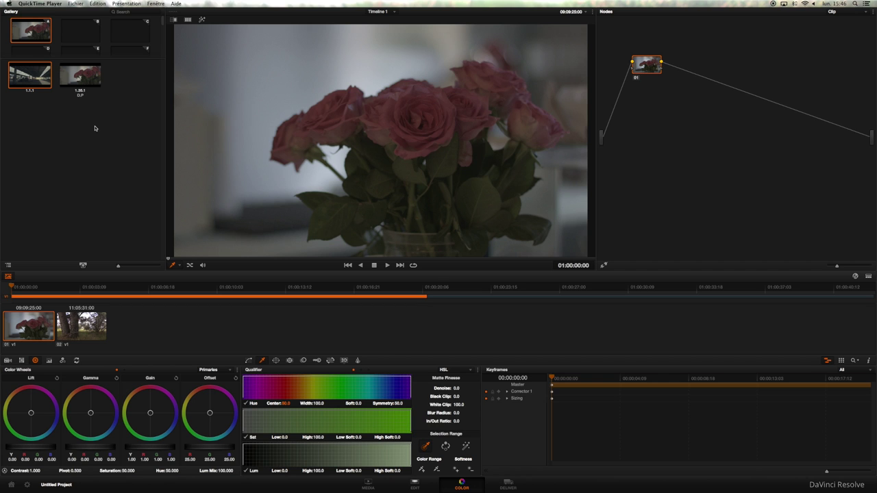
# Hide DaVinci Resolve from its application menu to reveal the desktop.
pyautogui.click(38, 4)
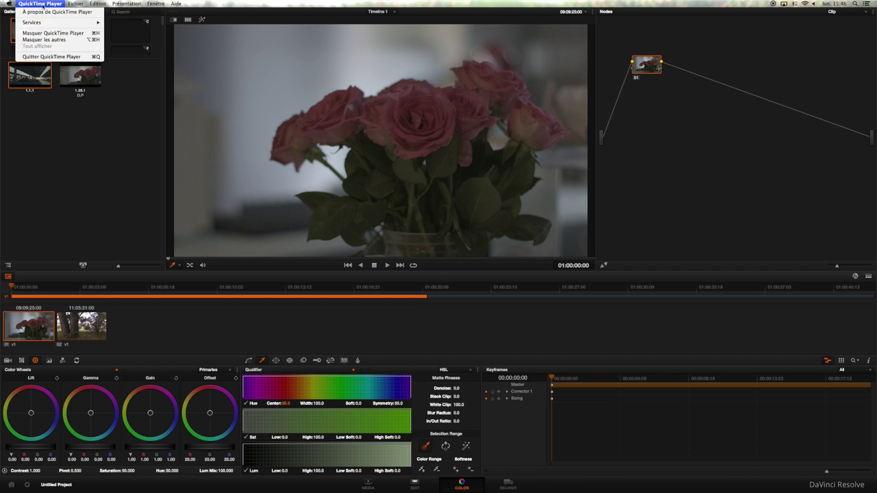
pyautogui.click(55, 14)
pyautogui.click(38, 4)
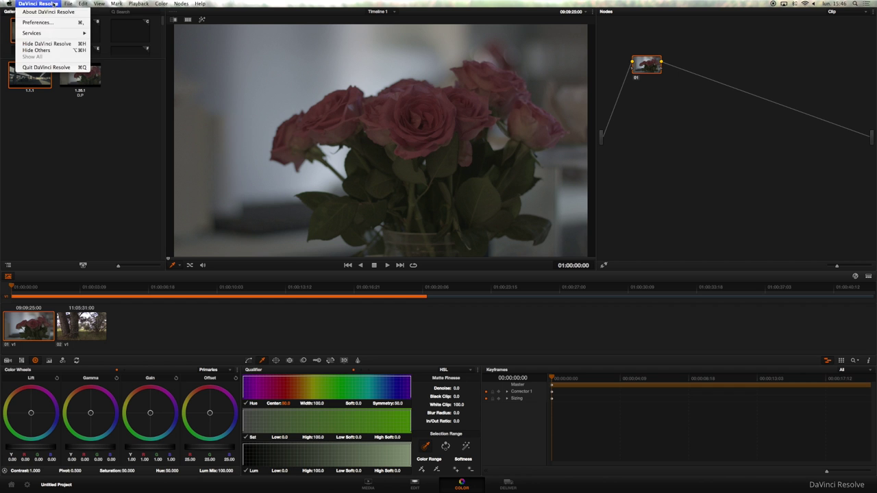
pyautogui.click(48, 44)
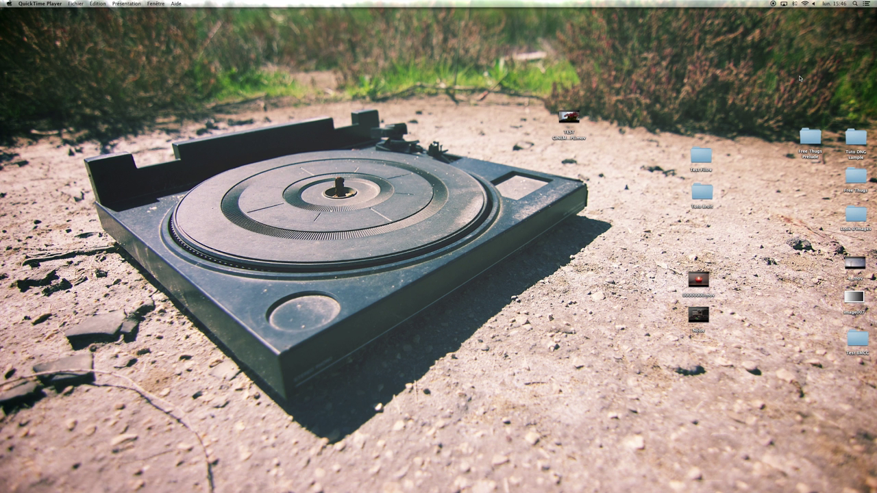
# Quick Look preview TEST CINEMASCOPE.mov on the desktop, then close the preview.
pyautogui.click(568, 117)
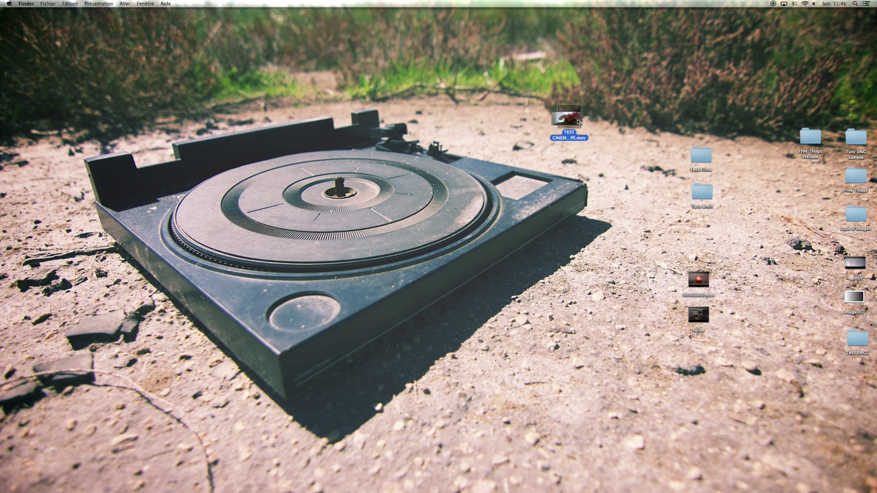
pyautogui.press('space')
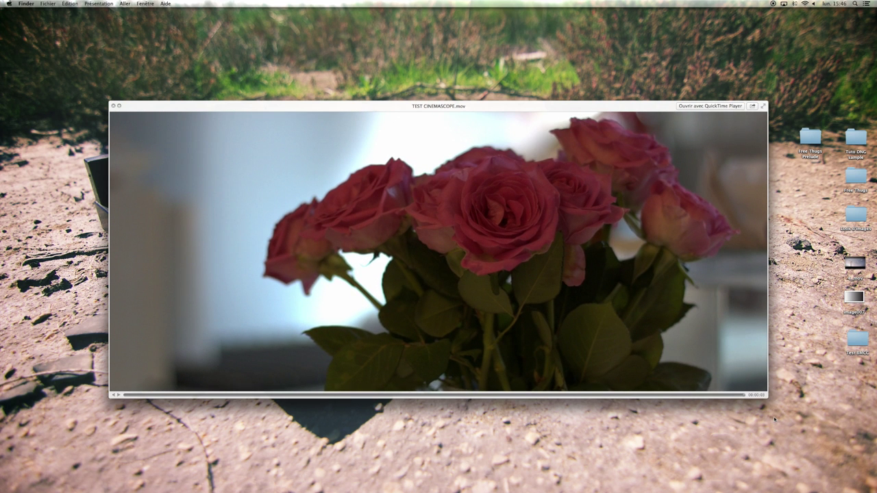
pyautogui.press('space')
# Bring DaVinci Resolve back to the front from the Dock and open Project Settings.
pyautogui.moveTo(547, 480)
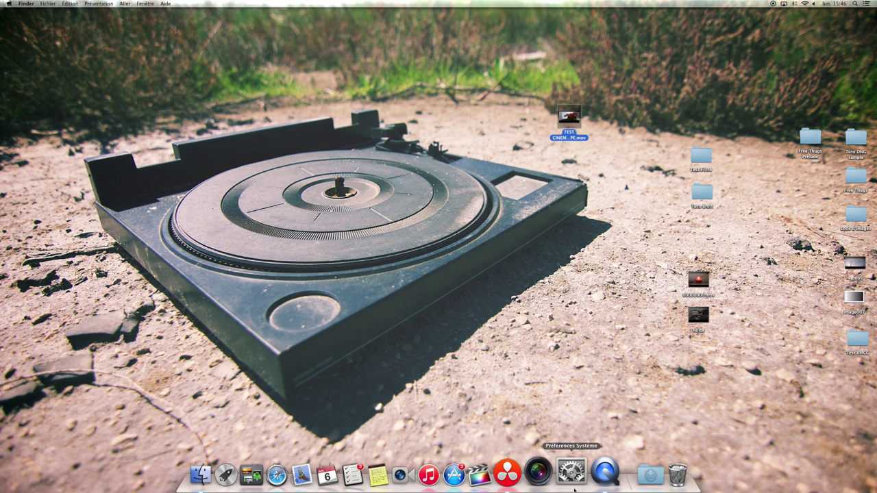
pyautogui.click(514, 471)
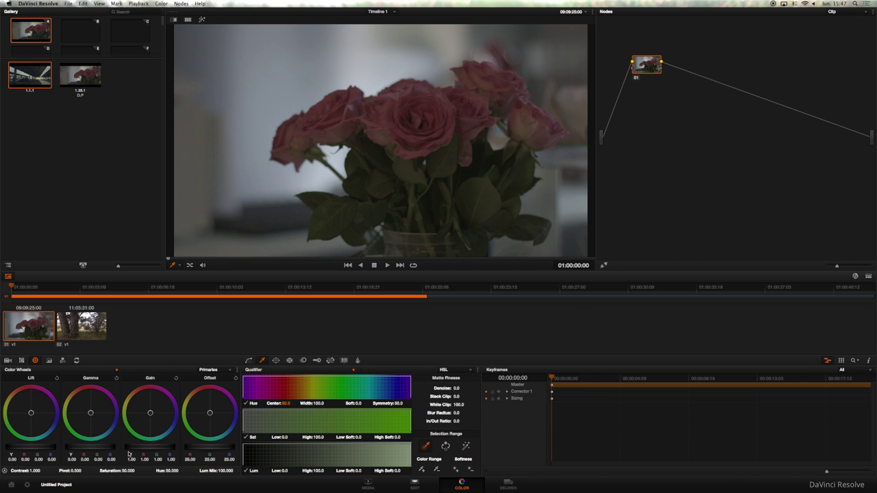
pyautogui.click(28, 486)
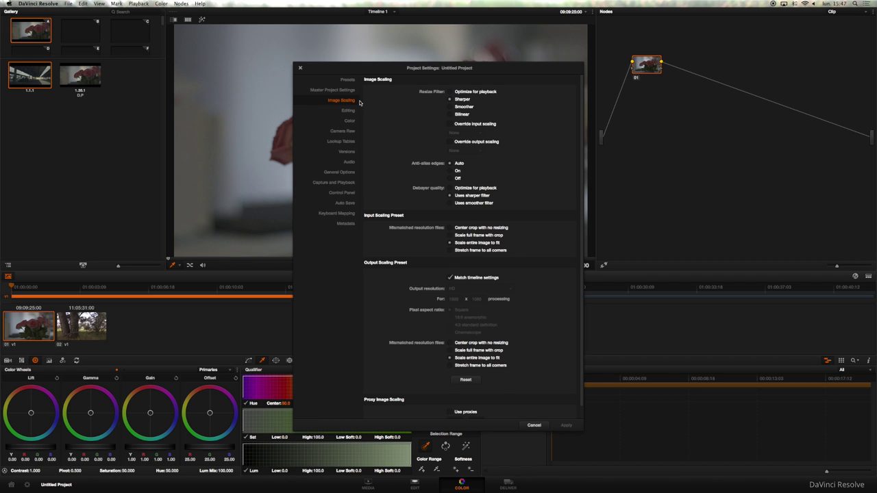
# Set the master timeline resolution to 2K DCI Scope 2.39 (2048 x 858) and apply it.
pyautogui.click(336, 90)
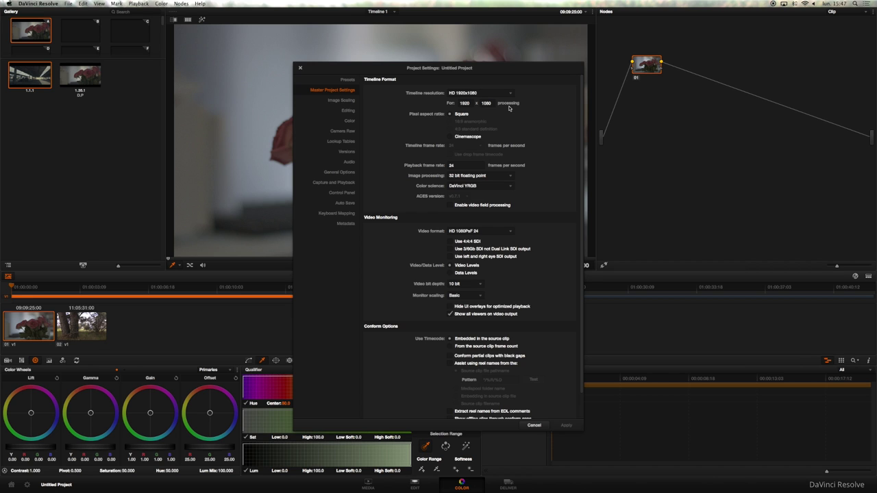
pyautogui.click(510, 94)
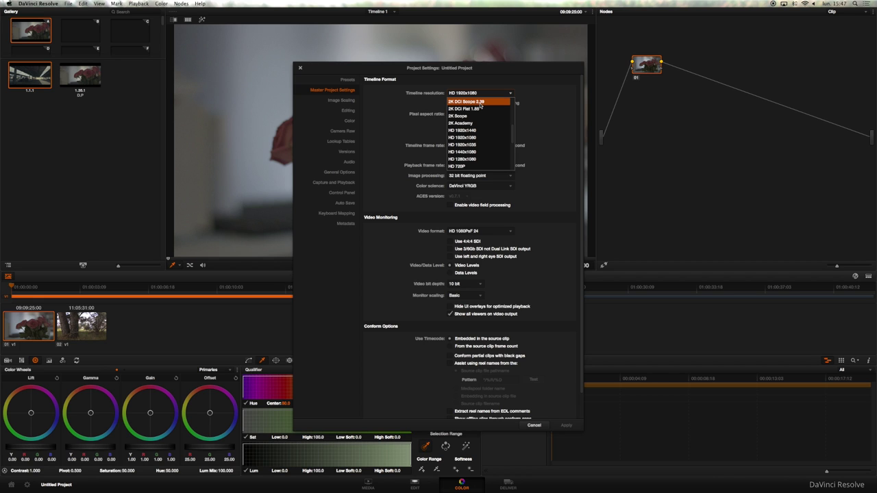
pyautogui.click(480, 102)
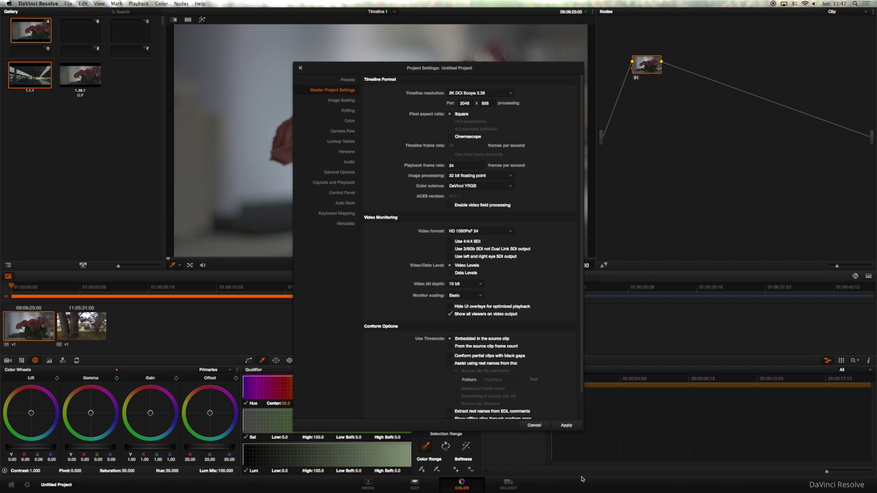
pyautogui.click(565, 427)
# Check the letterboxed roses, then switch the timeline resolution back to HD 1920x1080.
pyautogui.moveTo(434, 70); pyautogui.dragTo(720, 87)
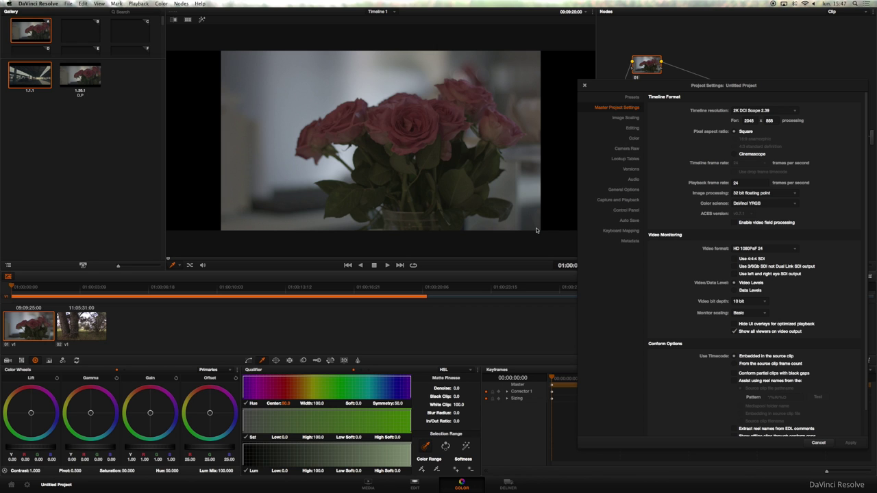
pyautogui.moveTo(692, 85); pyautogui.dragTo(407, 35)
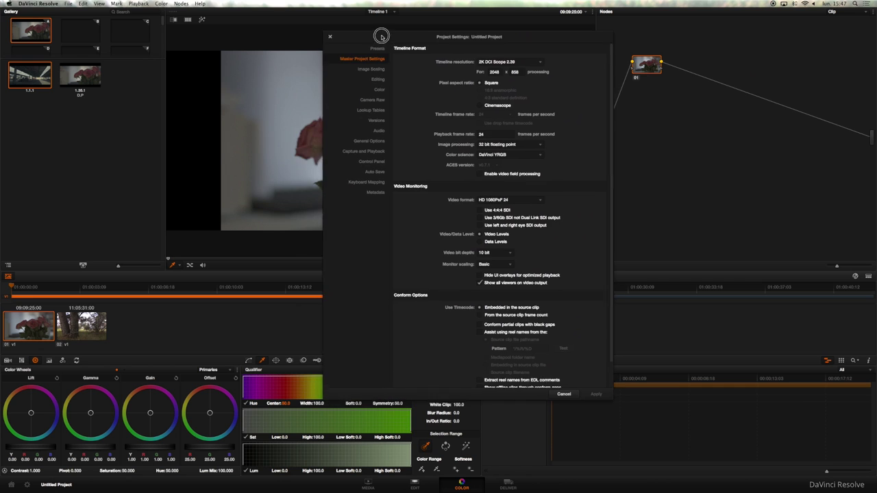
pyautogui.click(510, 61)
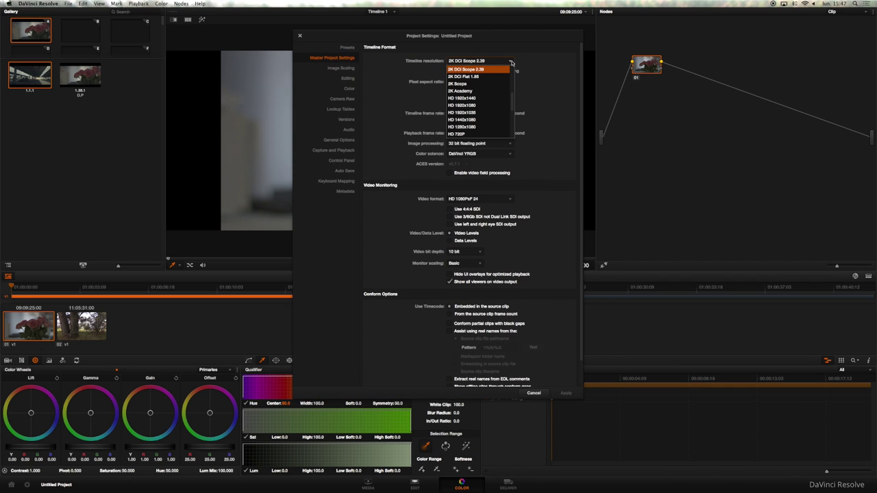
pyautogui.click(463, 105)
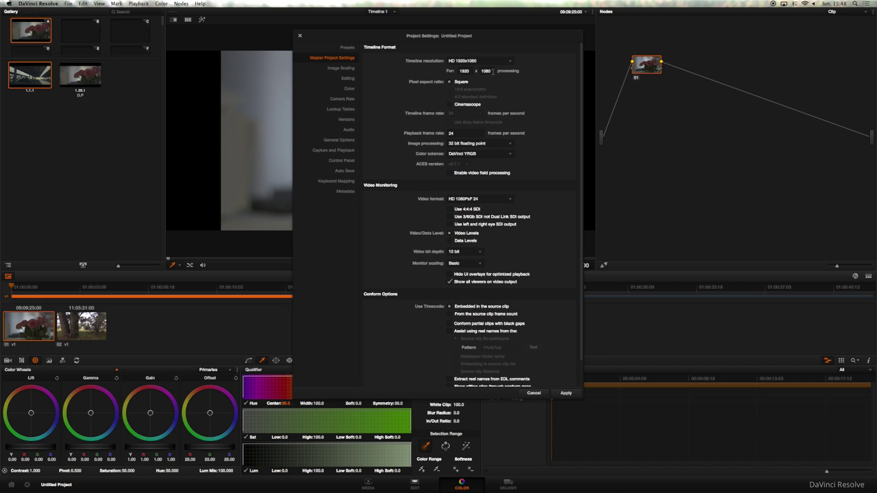
# Change the timeline height to 817 for a custom 1920 x 817 resolution and apply it.
pyautogui.click(483, 70)
pyautogui.write('817')
pyautogui.click(565, 394)
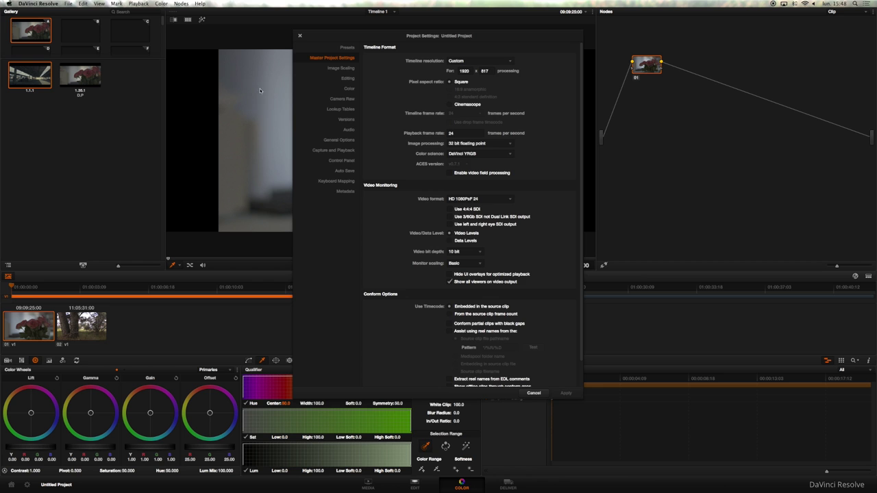
pyautogui.moveTo(311, 38)
pyautogui.mouseDown()
pyautogui.moveTo(474, 229)
pyautogui.moveTo(309, 30)
pyautogui.moveTo(321, 42)
pyautogui.mouseUp()
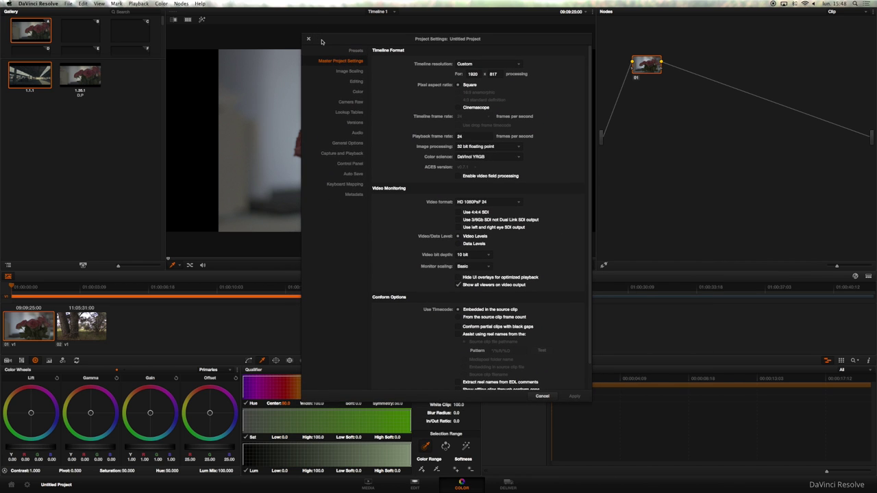
# Set mismatched input scaling to center crop with no resizing, apply, and close Project Settings.
pyautogui.click(349, 72)
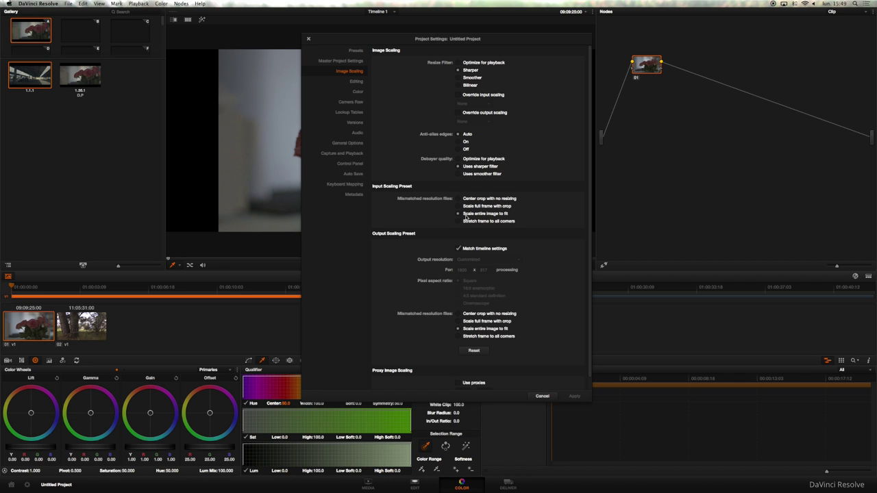
pyautogui.click(466, 199)
pyautogui.click(574, 396)
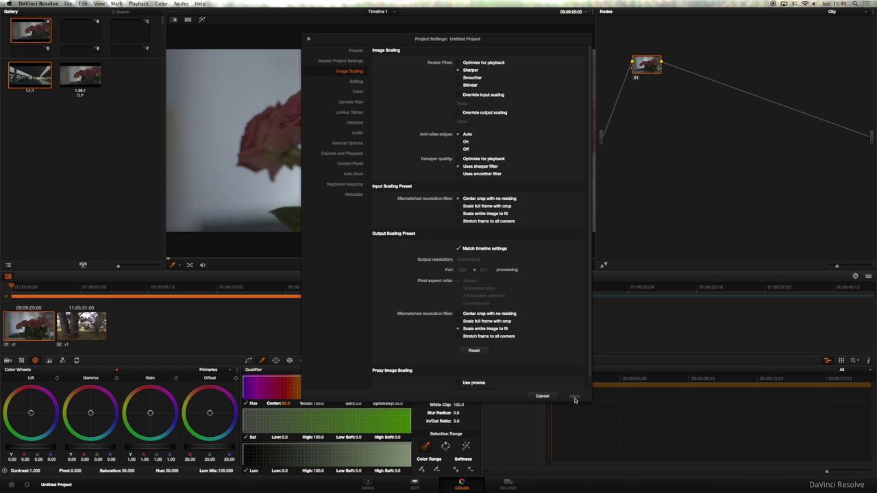
pyautogui.moveTo(466, 39)
pyautogui.mouseDown()
pyautogui.moveTo(874, 96)
pyautogui.moveTo(747, 74)
pyautogui.mouseUp()
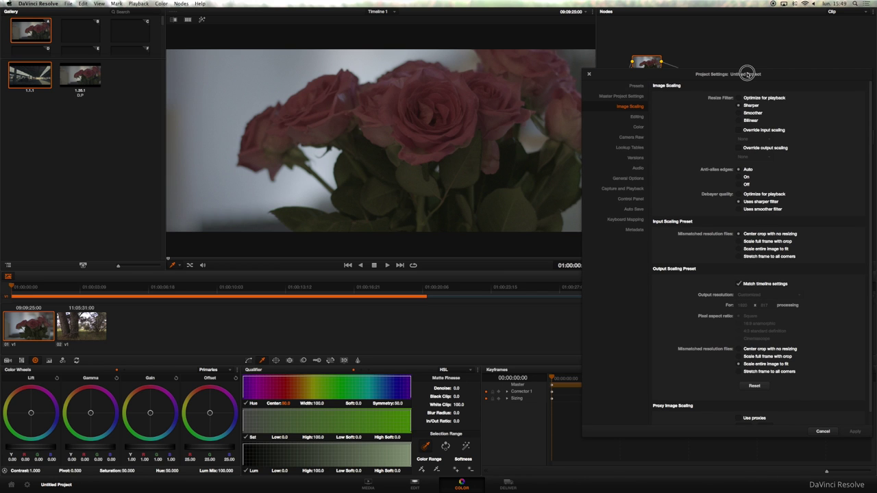
pyautogui.moveTo(746, 74); pyautogui.dragTo(459, 31)
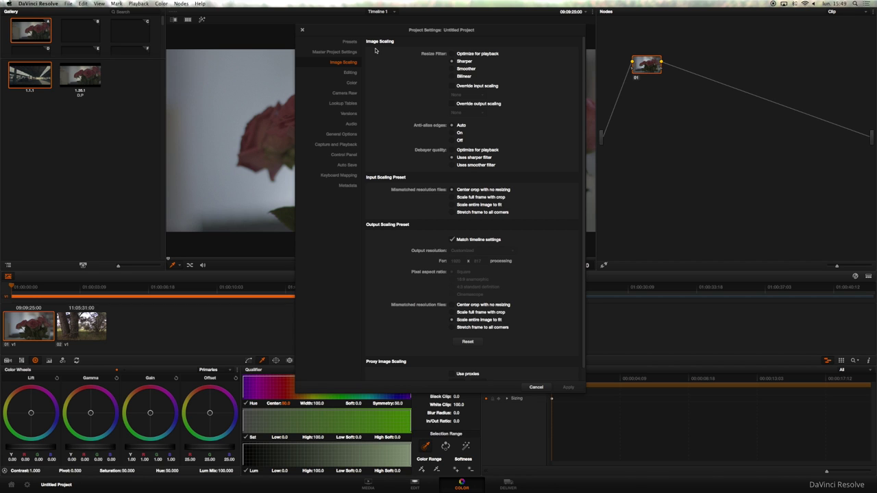
pyautogui.click(302, 31)
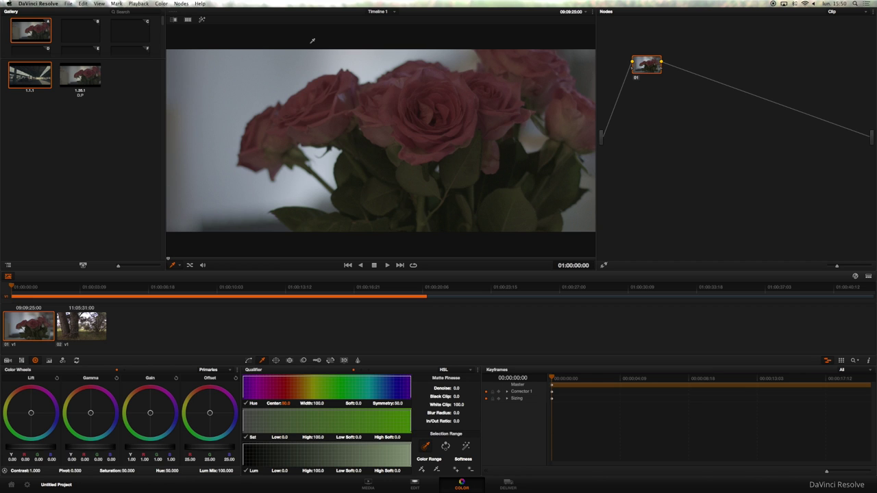
# In Sizing, tilt the roses clip to -5.500 and reduce its zoom to about 0.80.
pyautogui.click(329, 362)
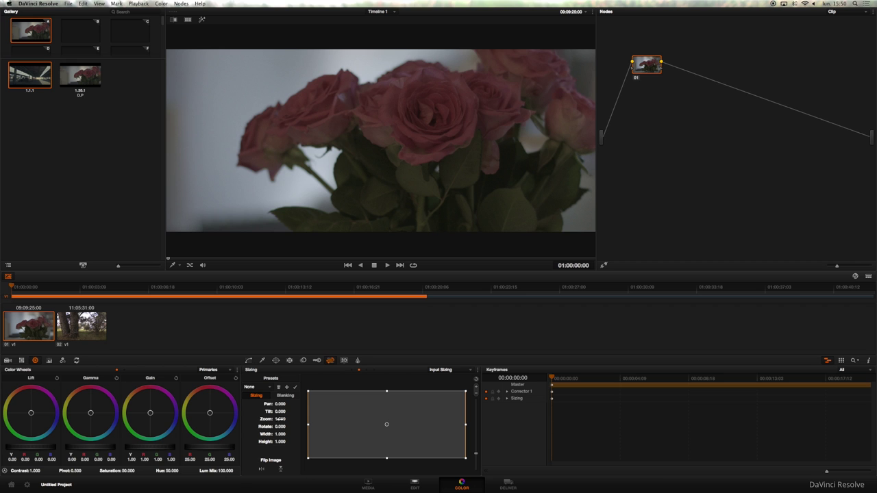
pyautogui.moveTo(280, 411)
pyautogui.mouseDown()
pyautogui.moveTo(260, 411)
pyautogui.moveTo(283, 416)
pyautogui.mouseUp()
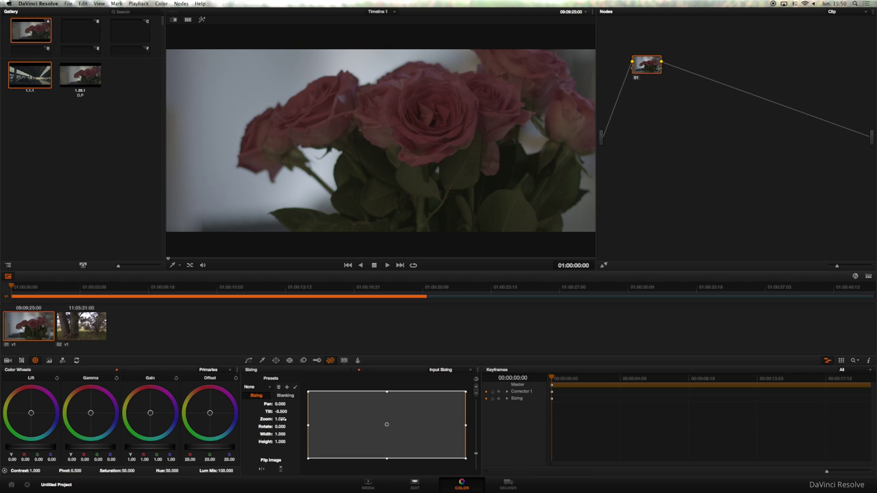
pyautogui.moveTo(283, 419); pyautogui.dragTo(249, 418)
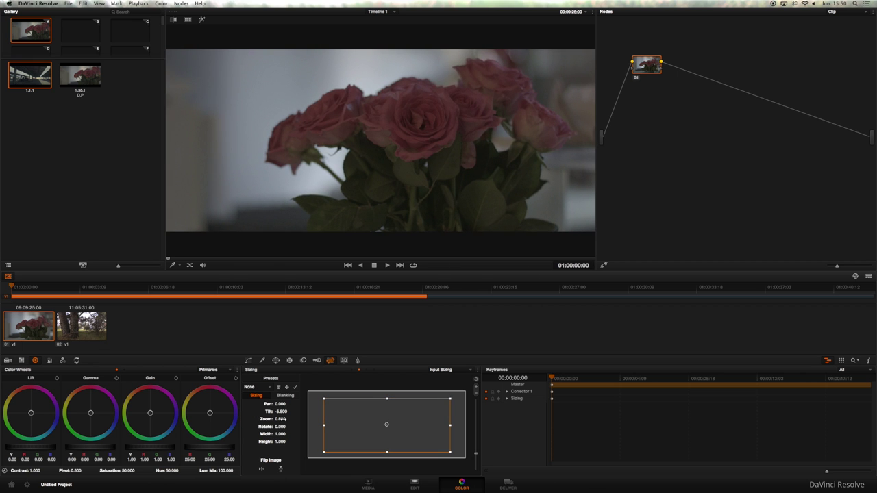
# Set the forest clip's sizing to zoom 0.806, tilt -33.500 and rotate -0.850.
pyautogui.click(78, 326)
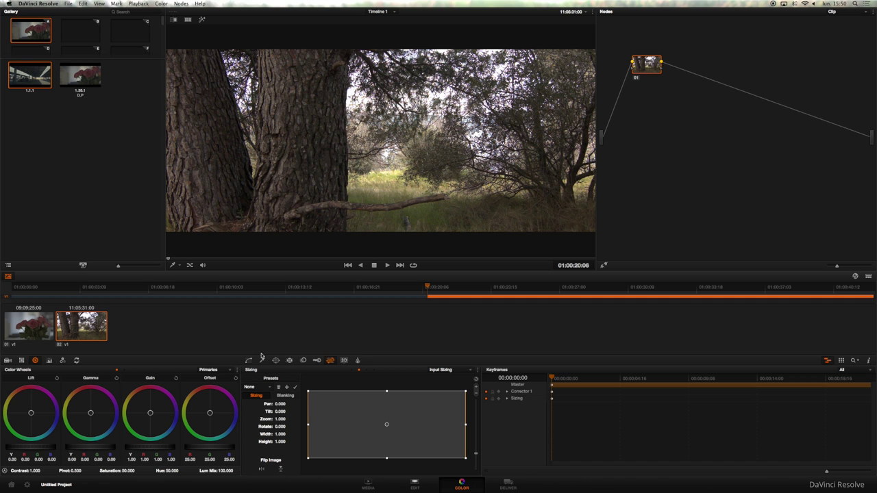
pyautogui.moveTo(280, 419)
pyautogui.mouseDown()
pyautogui.moveTo(246, 417)
pyautogui.moveTo(256, 412)
pyautogui.mouseUp()
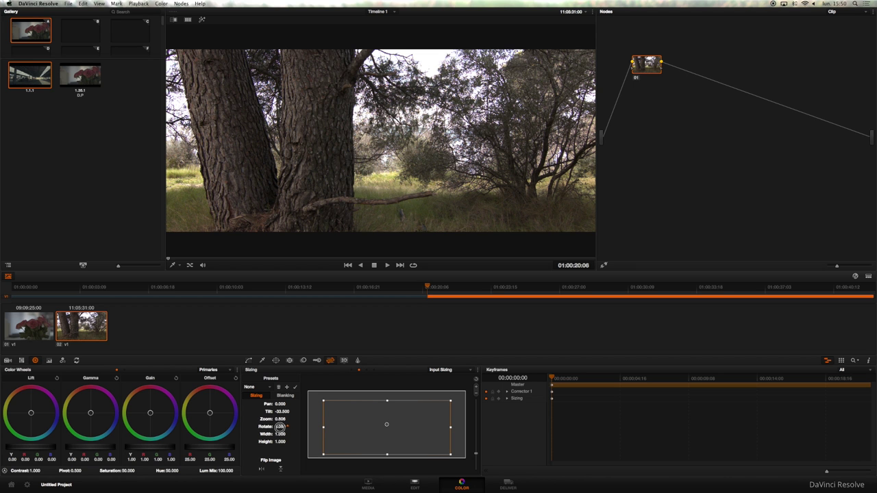
pyautogui.moveTo(281, 427); pyautogui.dragTo(272, 427)
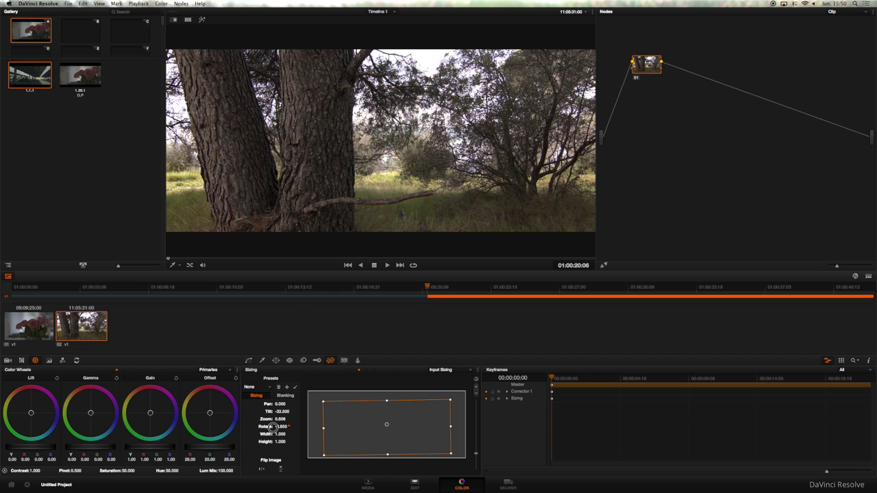
pyautogui.moveTo(272, 427); pyautogui.dragTo(260, 427)
pyautogui.moveTo(271, 427); pyautogui.dragTo(281, 427)
pyautogui.click(45, 331)
pyautogui.click(68, 330)
# Switch to the Deliver page.
pyautogui.click(507, 486)
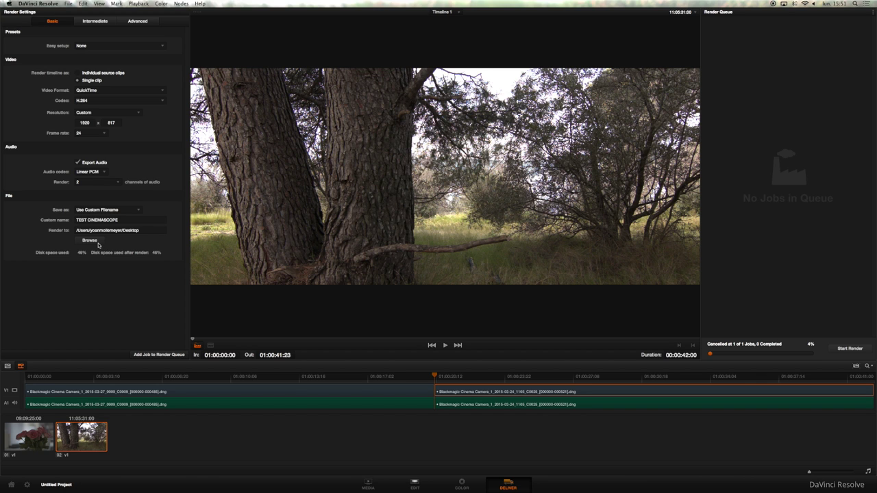
# Hide Resolve, then Quick Look preview the rendered TEST CINEMASCOPE.mov and close it.
pyautogui.click(53, 3)
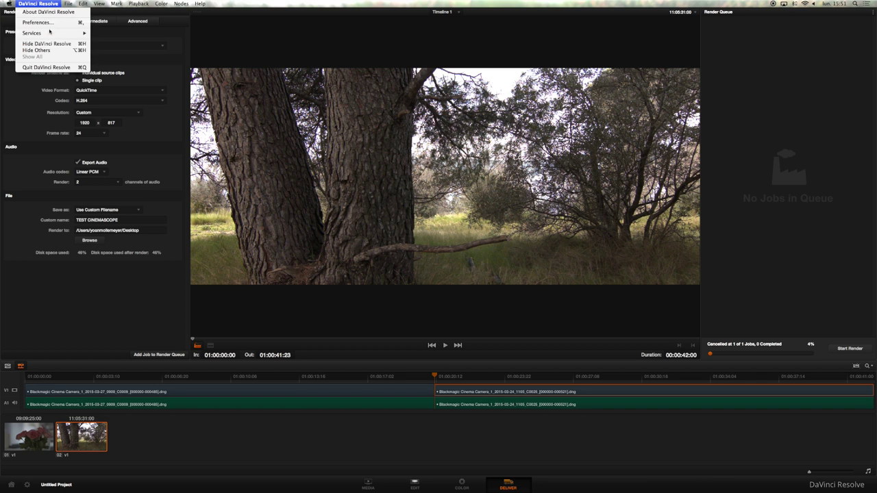
pyautogui.click(48, 41)
pyautogui.moveTo(567, 122)
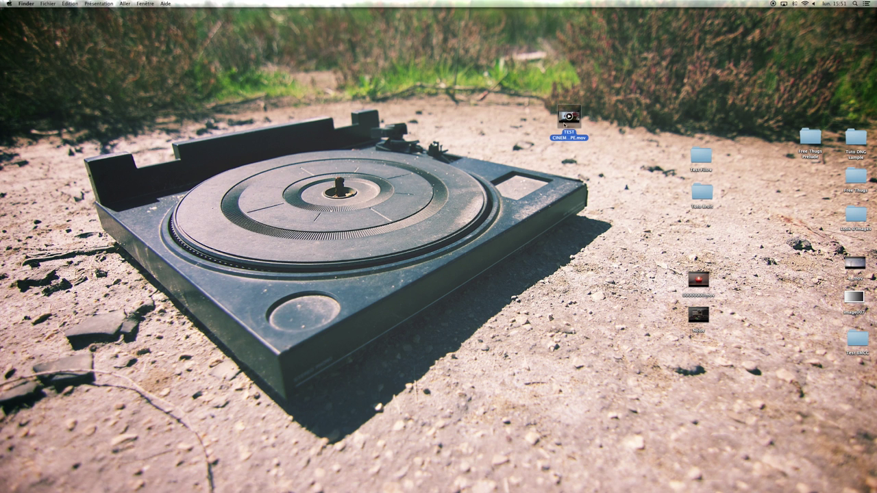
pyautogui.press('space')
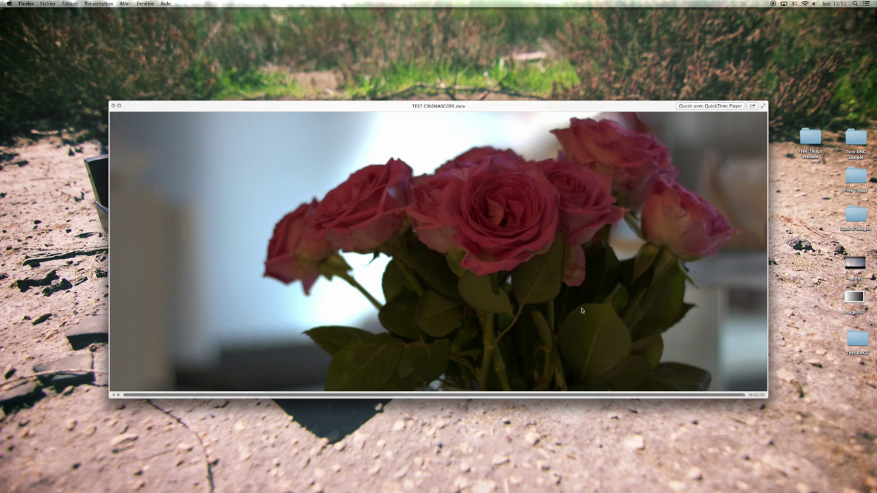
pyautogui.press('space')
# Bring DaVinci Resolve to the front on the Color page and load roses clip 01 into the viewer.
pyautogui.moveTo(665, 491)
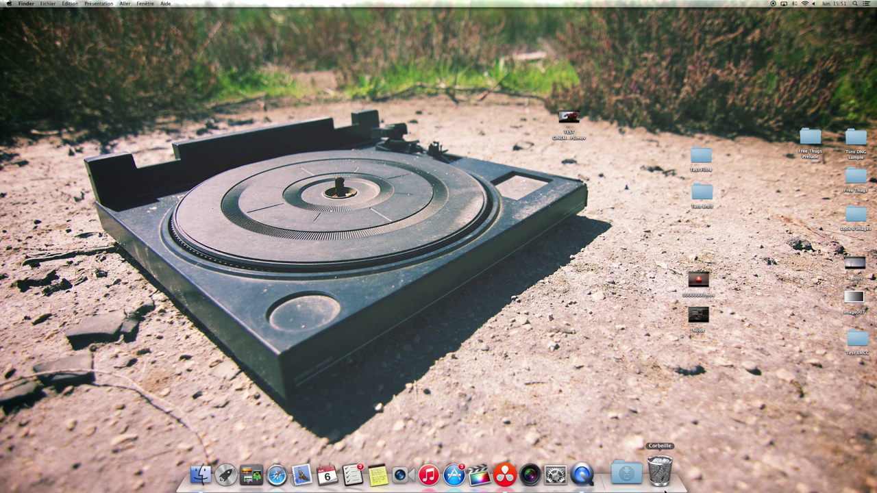
pyautogui.click(530, 475)
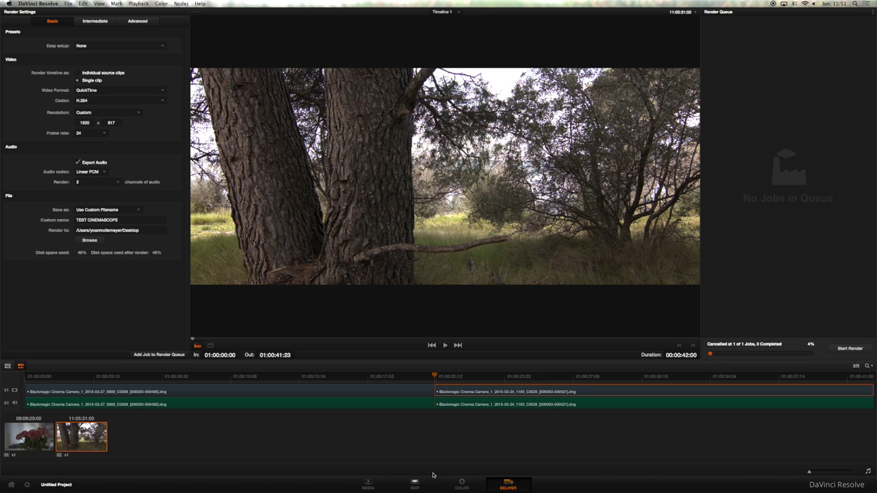
pyautogui.click(462, 483)
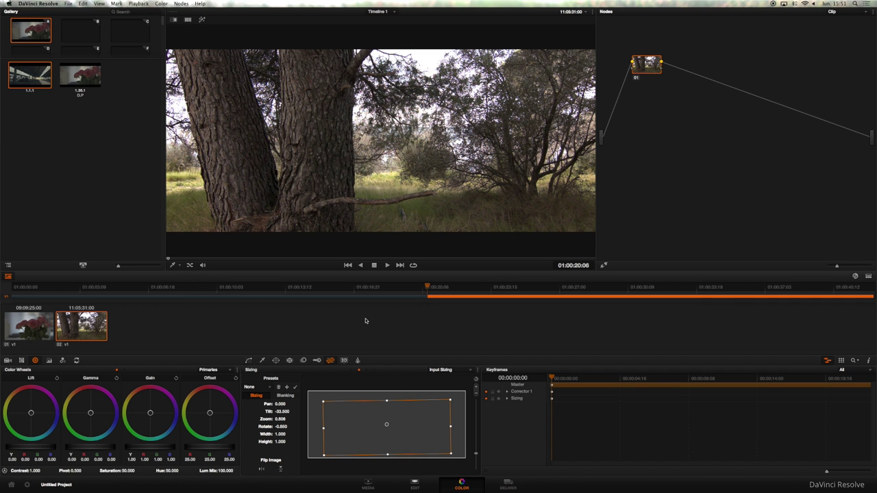
pyautogui.click(47, 331)
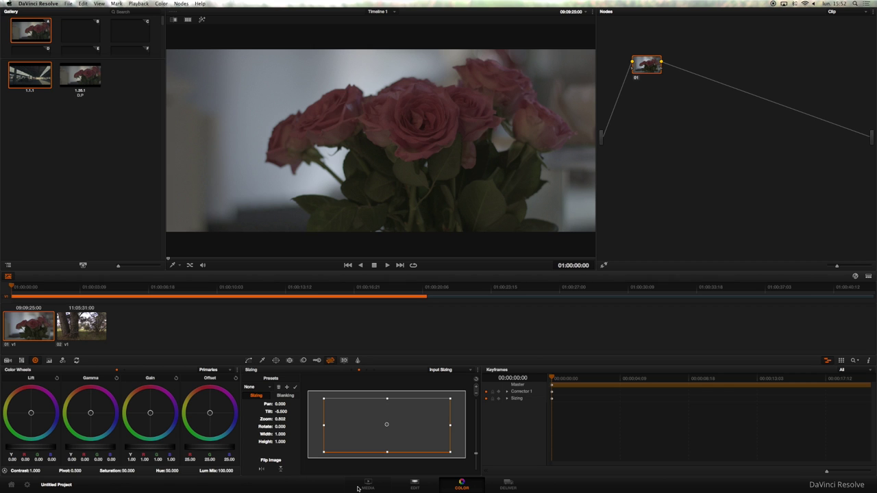
# On the Media page, remove all clips from the MAtte bin.
pyautogui.click(361, 487)
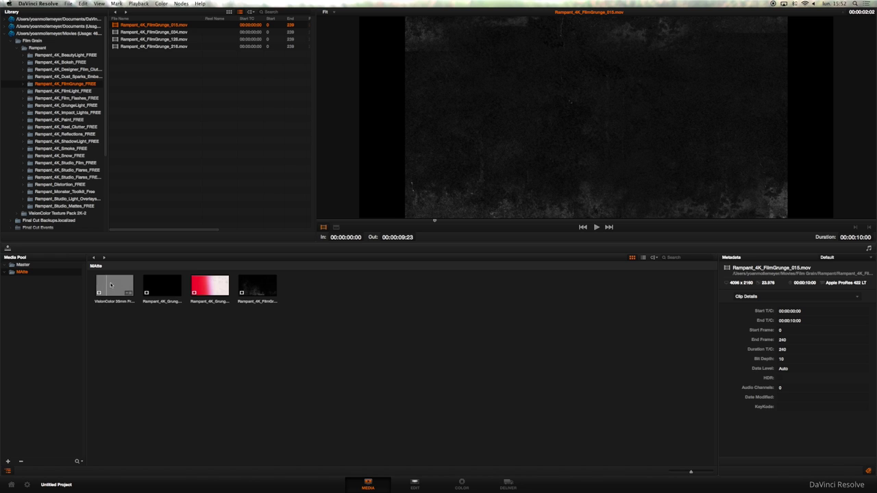
pyautogui.moveTo(236, 341); pyautogui.dragTo(141, 276)
pyautogui.moveTo(270, 341); pyautogui.dragTo(93, 277)
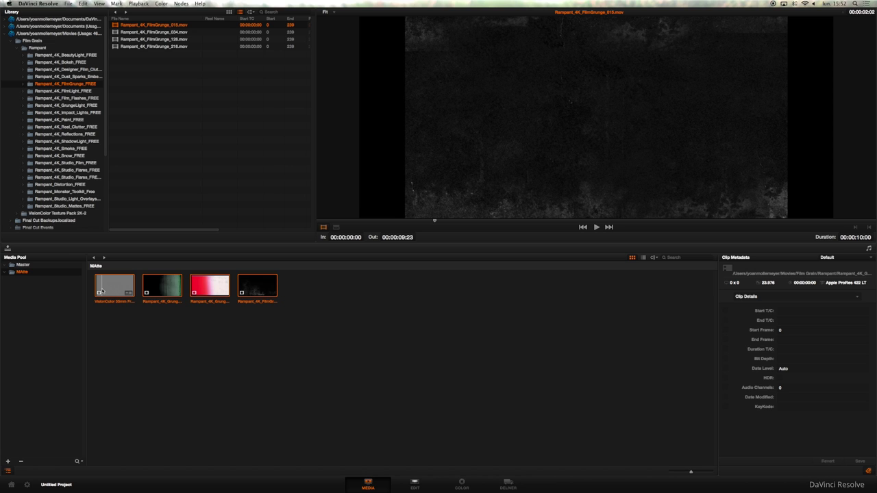
pyautogui.press('BackSpace')
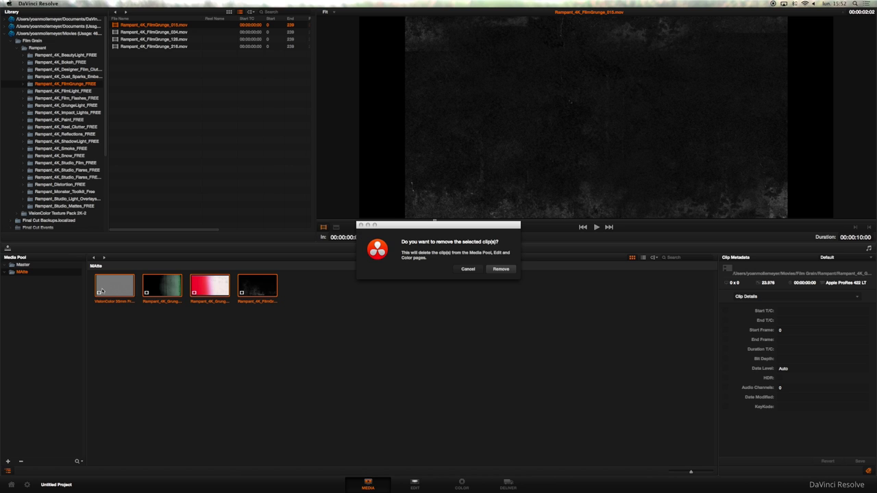
pyautogui.click(489, 269)
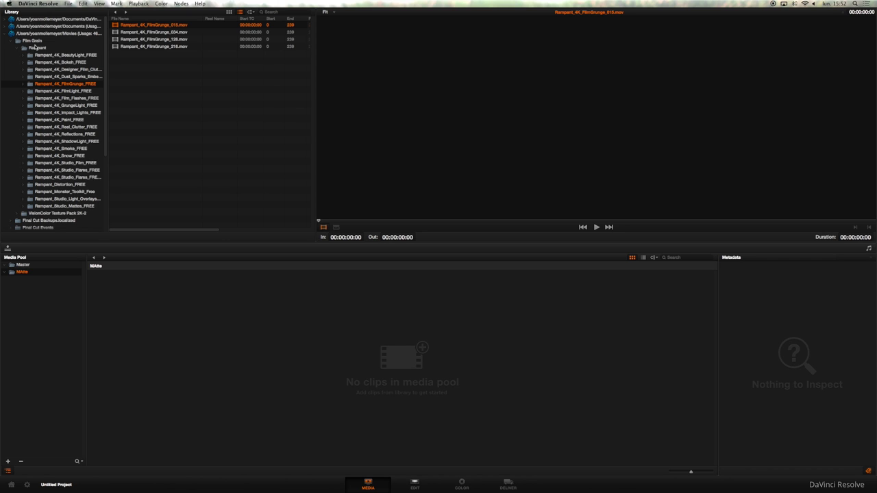
# Preview VisionColor 35mm Free Grain.mov from the Film Grain folder.
pyautogui.click(33, 41)
pyautogui.click(135, 68)
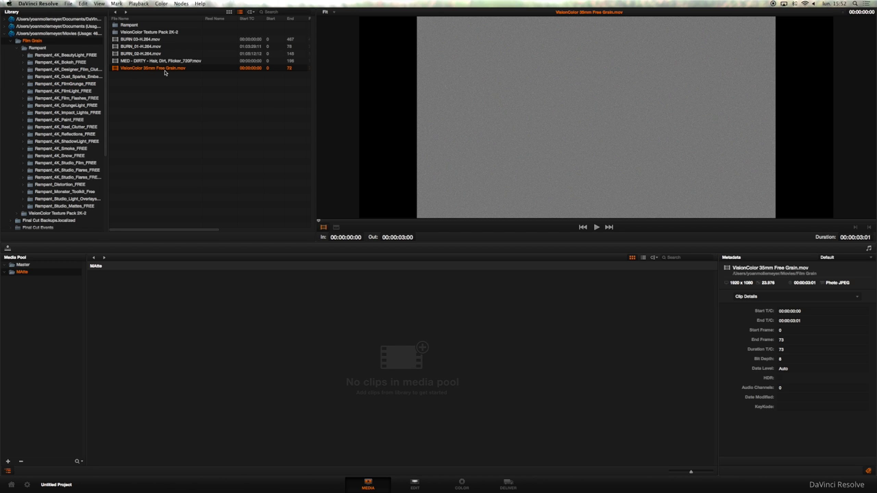
pyautogui.click(596, 227)
pyautogui.click(596, 226)
# Add VisionColor 35mm Free Grain as a matte, then preview Rampant Grunge_Light_011.
pyautogui.rightClick(128, 69)
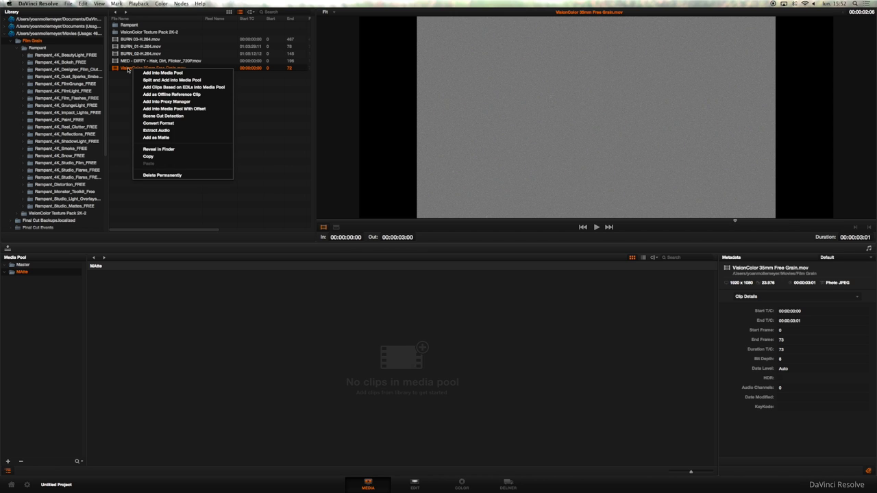
pyautogui.click(158, 138)
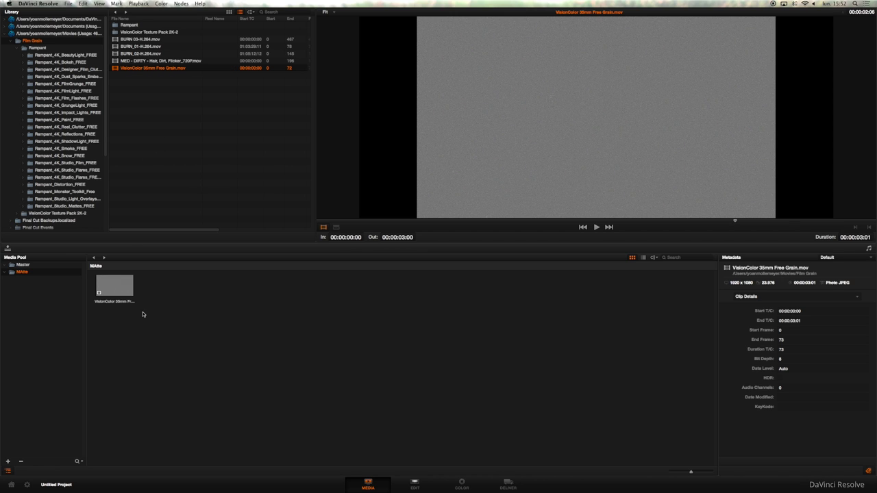
pyautogui.click(77, 106)
pyautogui.click(139, 32)
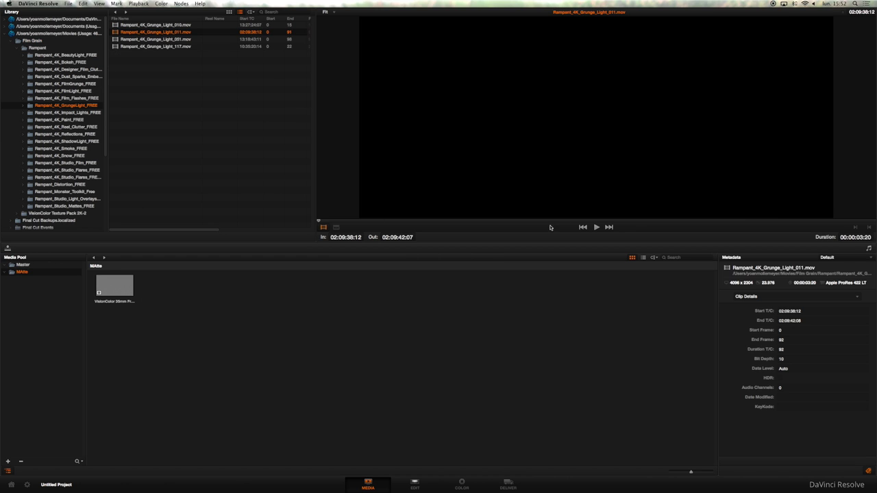
pyautogui.click(596, 227)
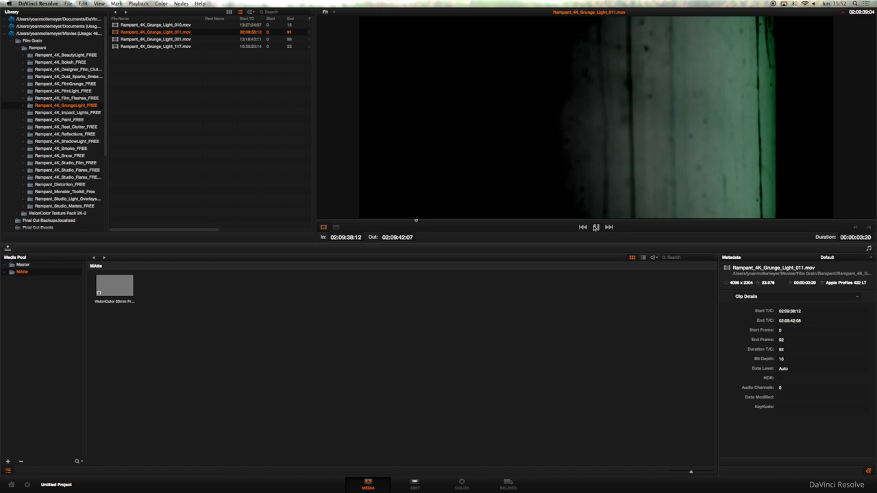
pyautogui.click(595, 227)
# Add Grunge_Light_011 and FilmGrunge_015 to the MAtte bin as mattes.
pyautogui.rightClick(159, 33)
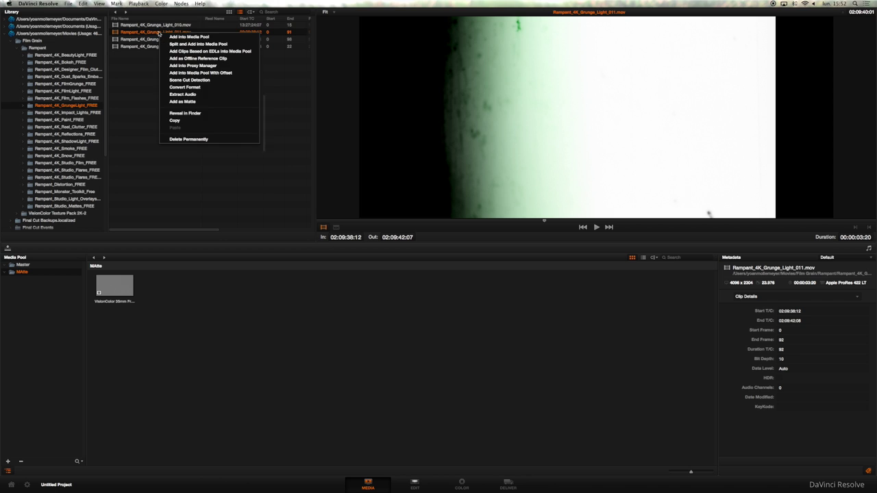
pyautogui.click(192, 102)
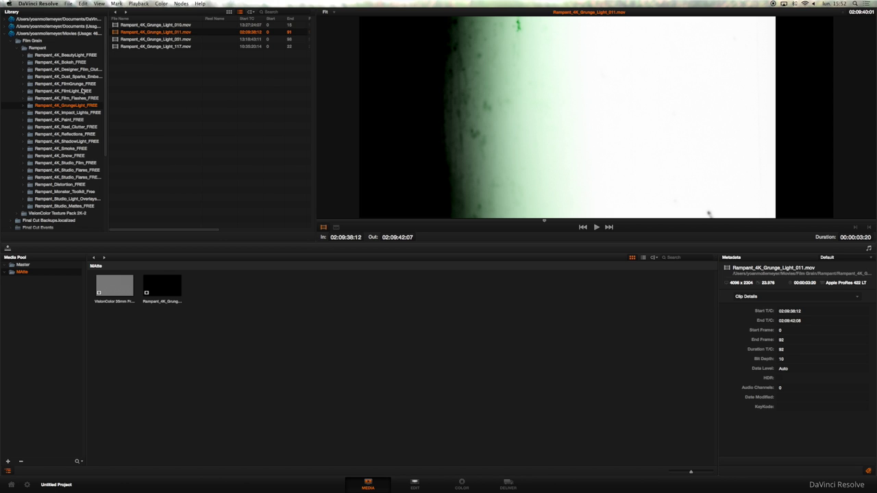
pyautogui.click(75, 84)
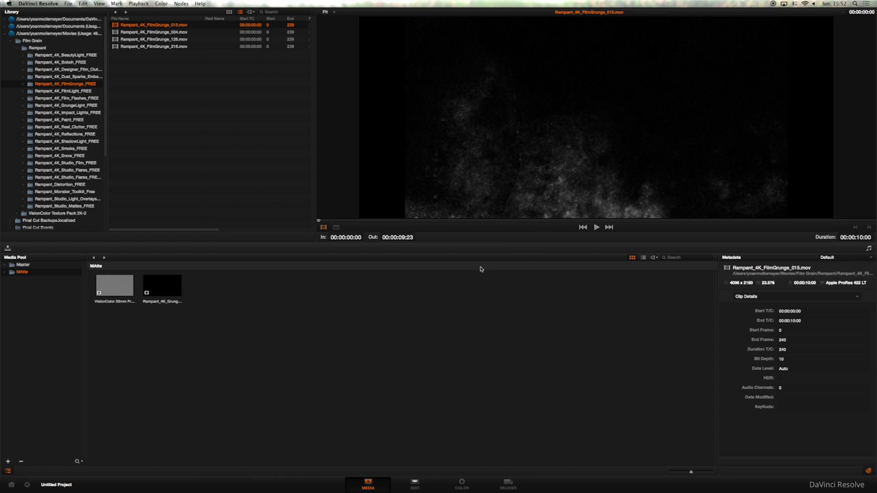
pyautogui.click(596, 230)
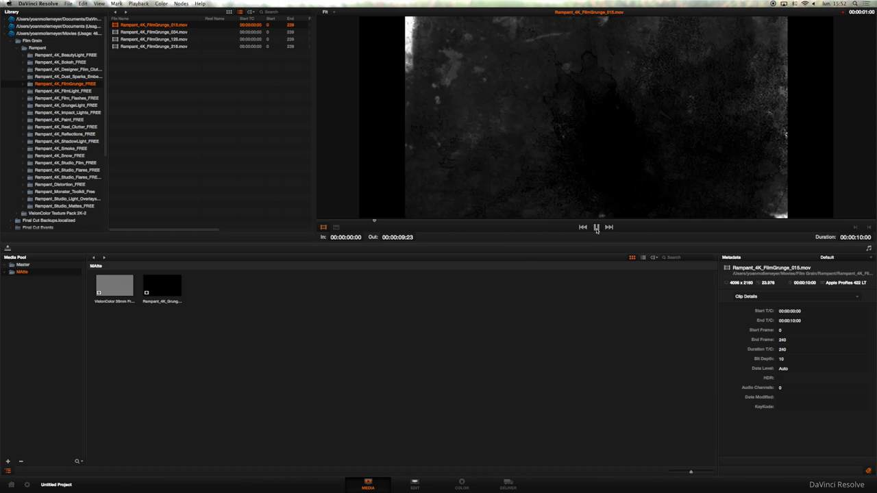
pyautogui.rightClick(162, 31)
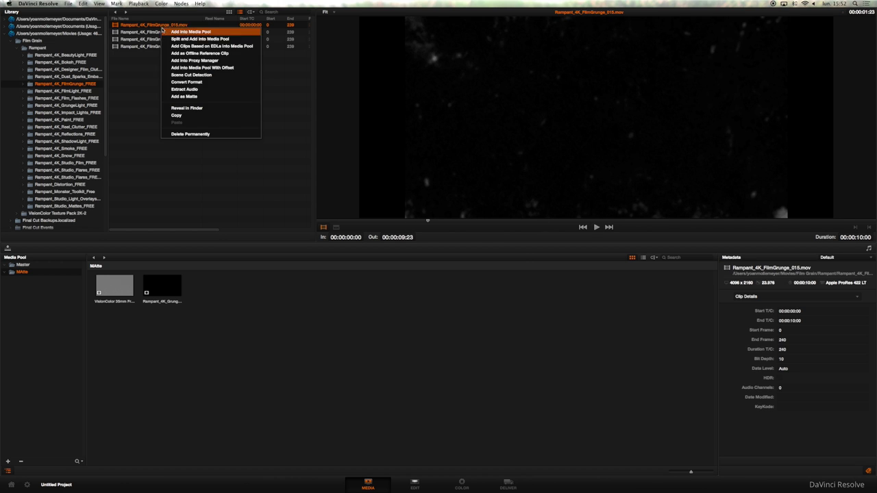
pyautogui.click(183, 100)
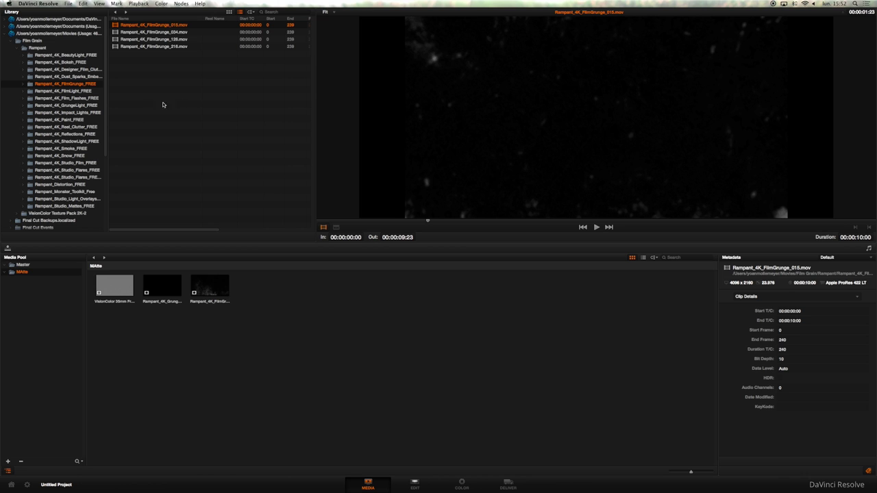
# Preview BURN_02-H.264.mov from Film Grain and add it as a matte.
pyautogui.click(32, 41)
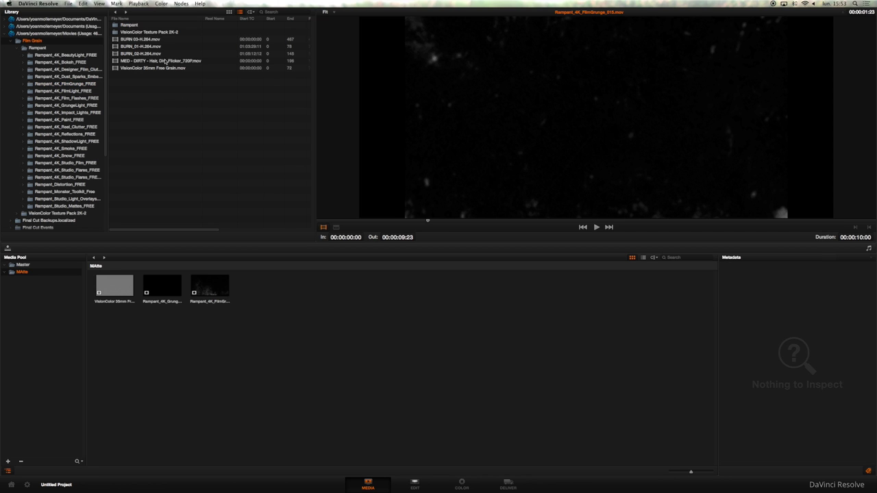
pyautogui.click(145, 53)
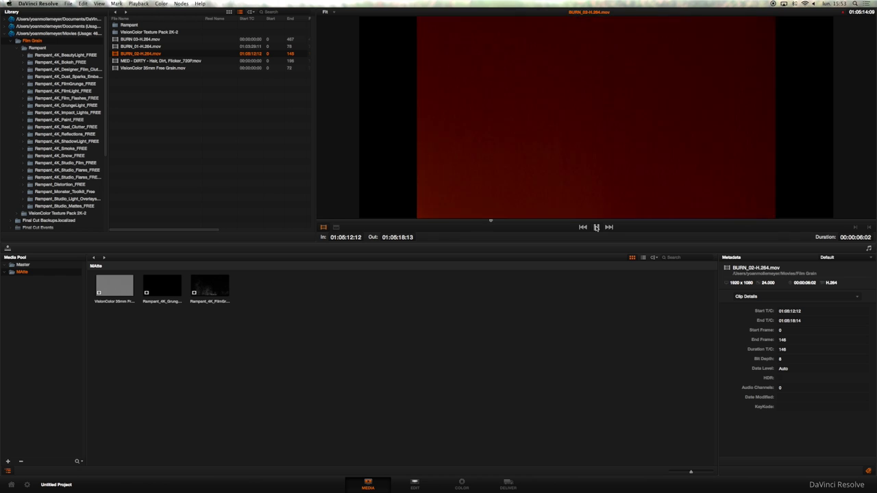
pyautogui.click(597, 228)
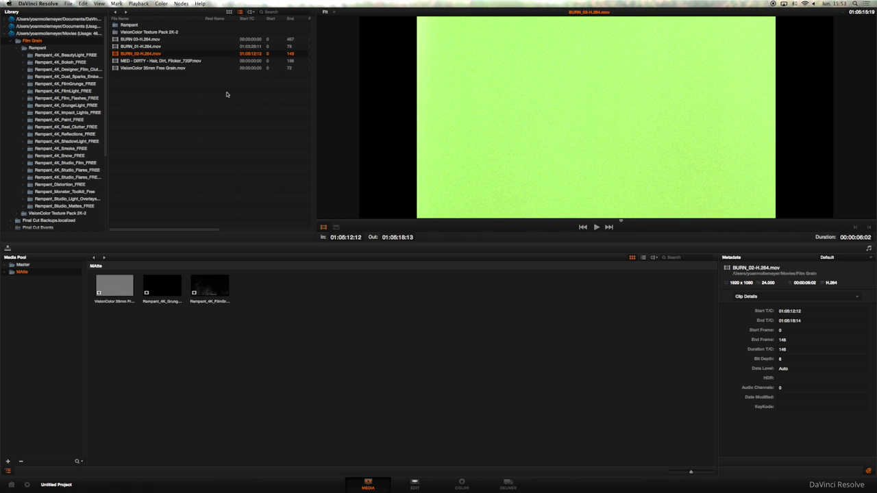
pyautogui.rightClick(139, 56)
pyautogui.click(155, 127)
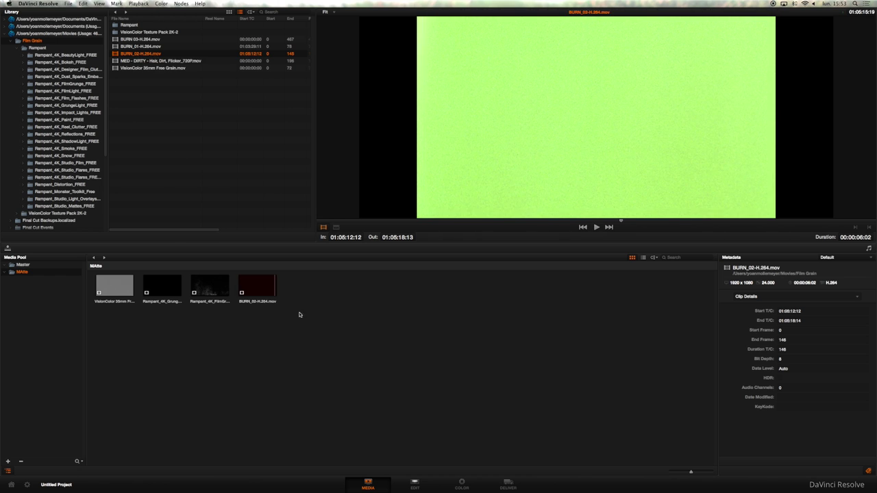
# Apply gallery still 1.36.1's grade to the roses clip on the Color page.
pyautogui.click(462, 485)
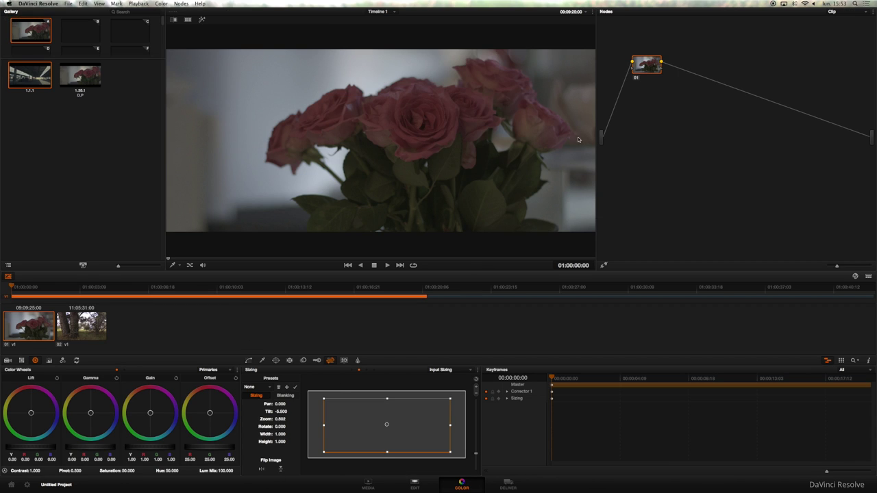
pyautogui.moveTo(638, 72); pyautogui.dragTo(632, 98)
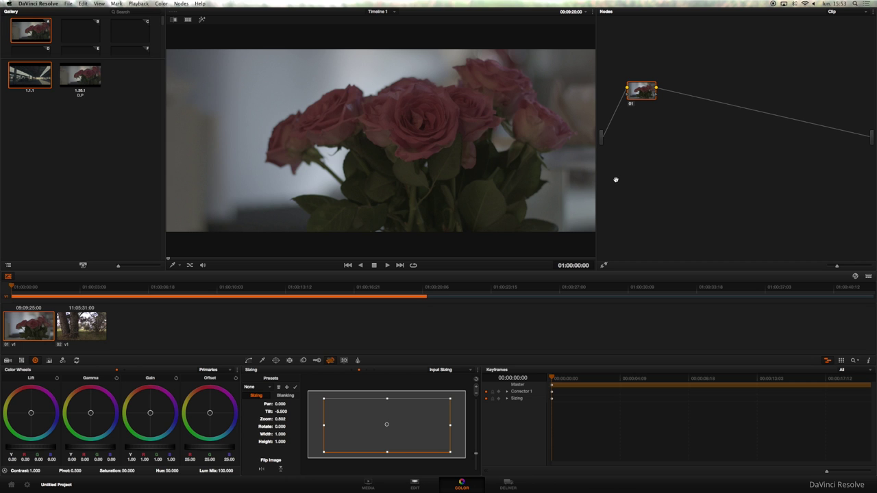
pyautogui.moveTo(67, 78); pyautogui.dragTo(642, 89)
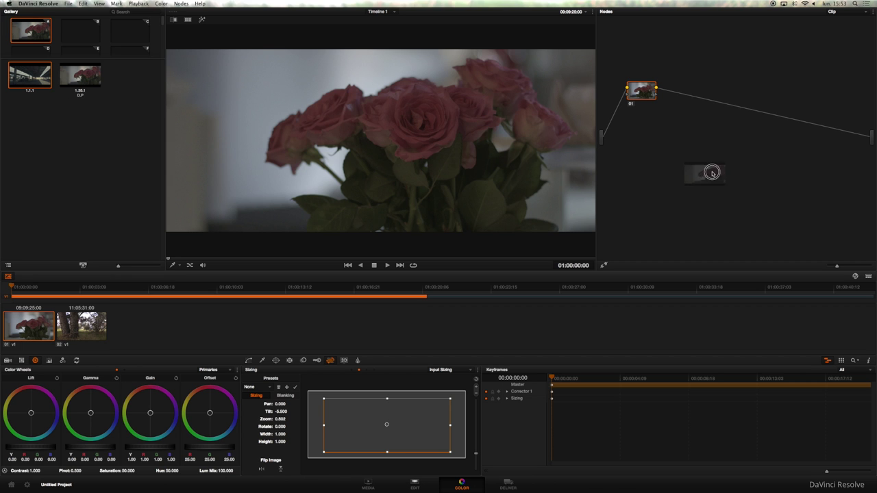
pyautogui.moveTo(700, 82); pyautogui.dragTo(704, 108)
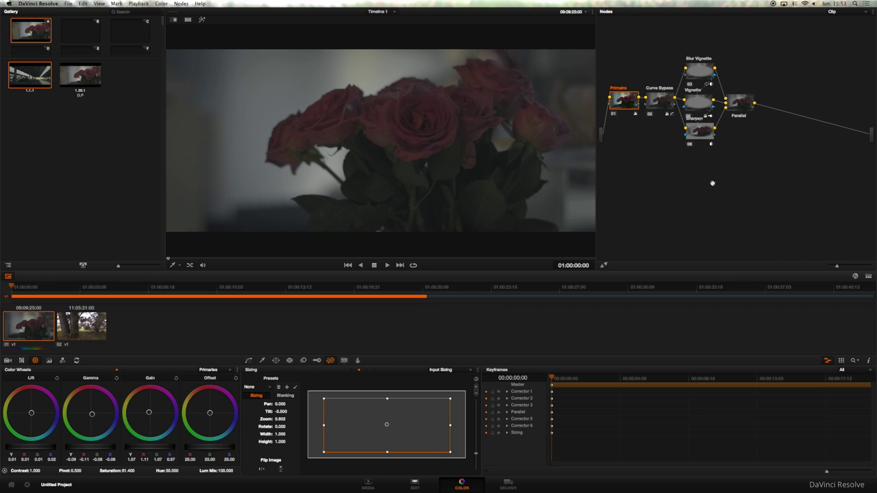
# Add serial node 07 after the Parallel node.
pyautogui.click(735, 110)
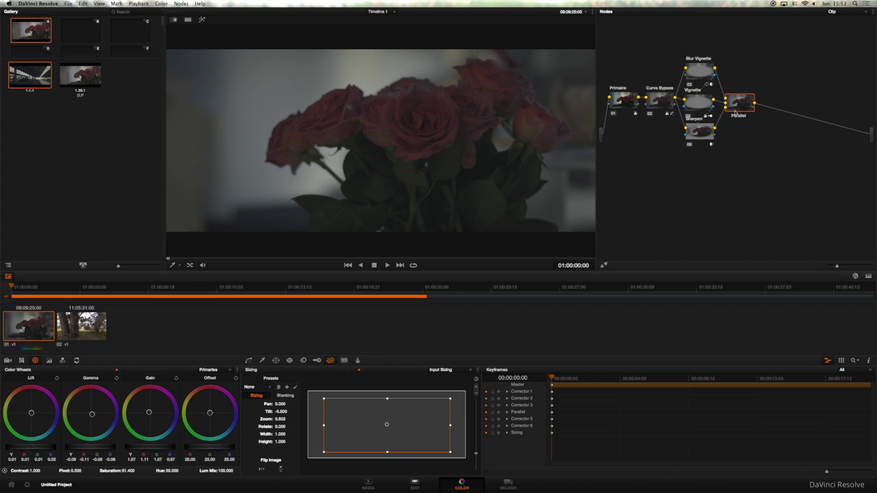
pyautogui.hotkey('alt', 's')
pyautogui.click(786, 106)
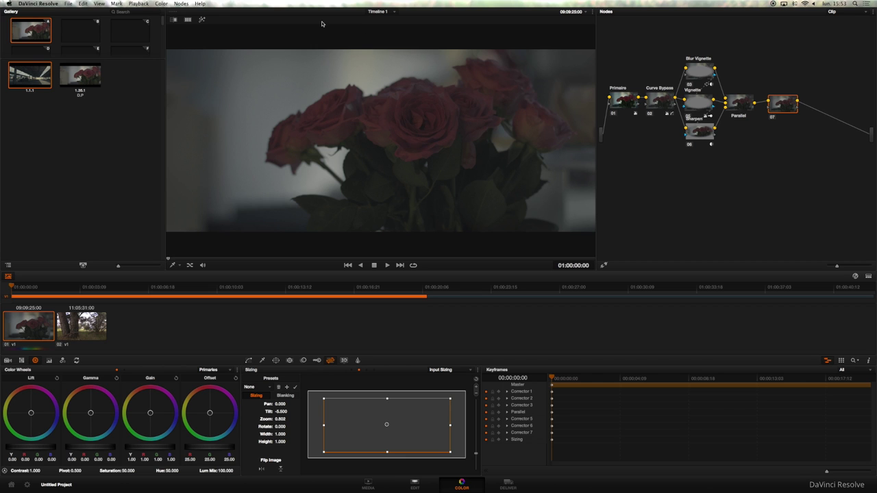
# Add layer node 09 with a Layer Mixer after node 07 and delete its link from Parallel.
pyautogui.click(182, 3)
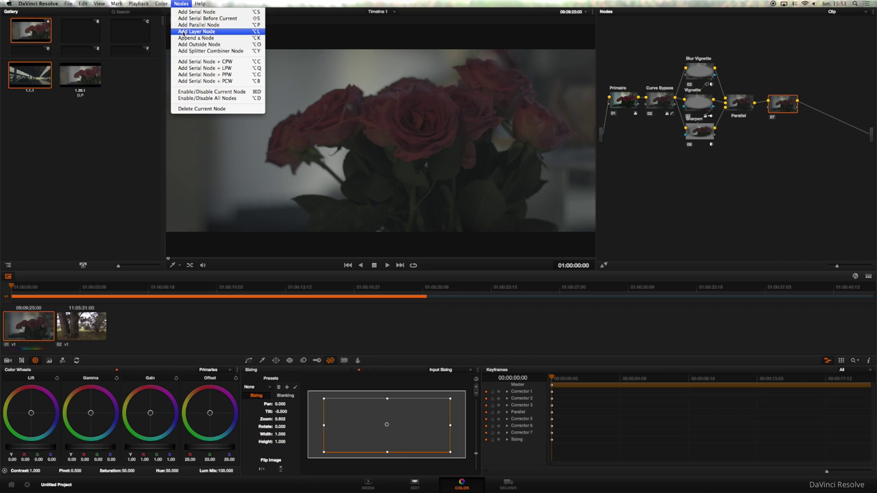
pyautogui.click(204, 32)
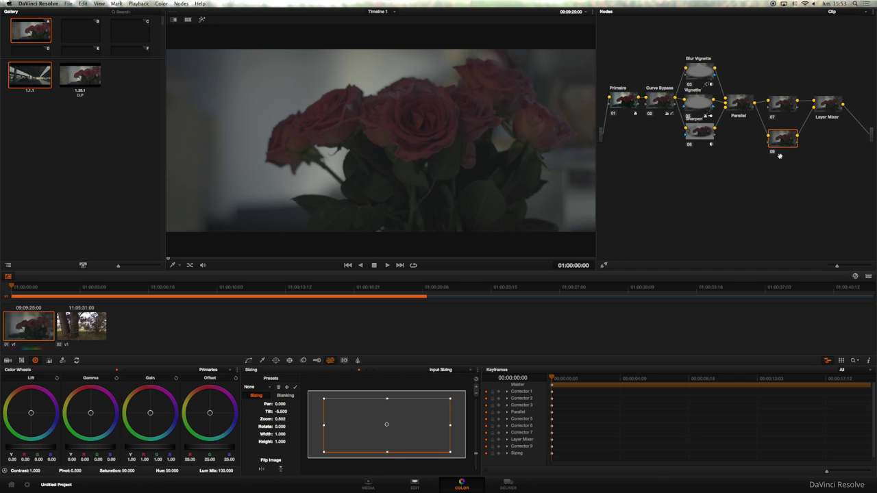
pyautogui.moveTo(782, 145); pyautogui.dragTo(780, 161)
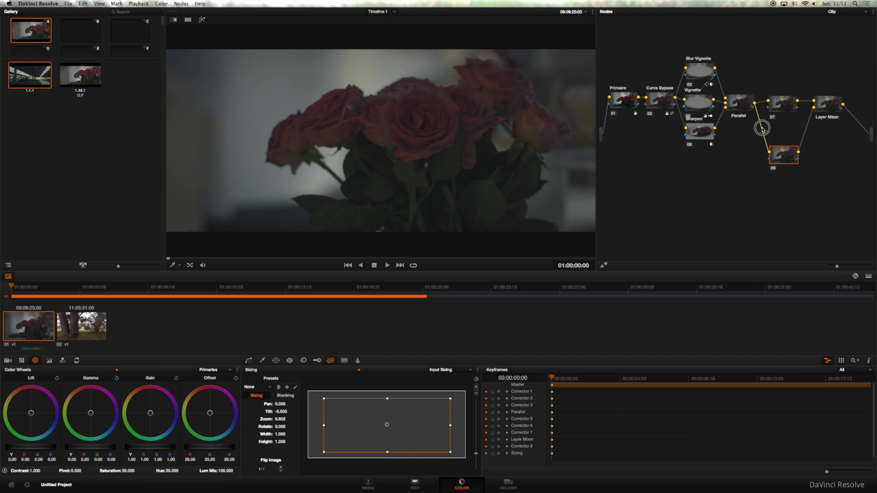
pyautogui.click(763, 130)
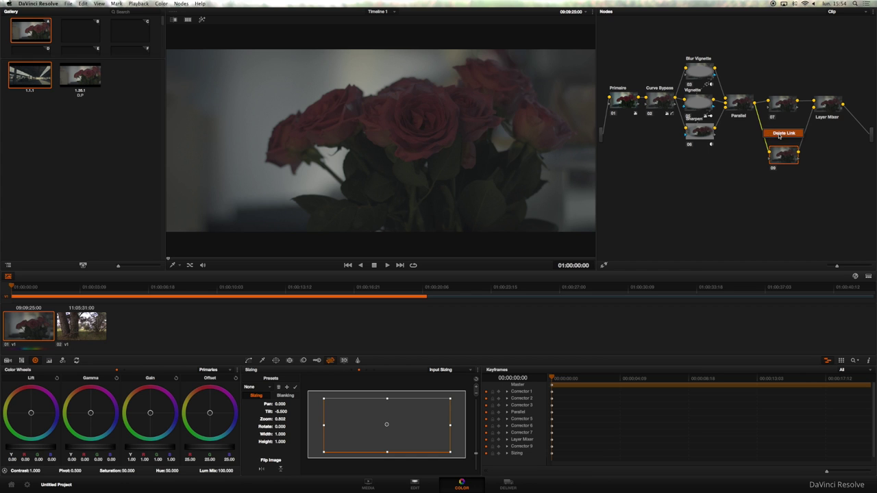
pyautogui.press('Delete')
pyautogui.moveTo(779, 159); pyautogui.dragTo(778, 163)
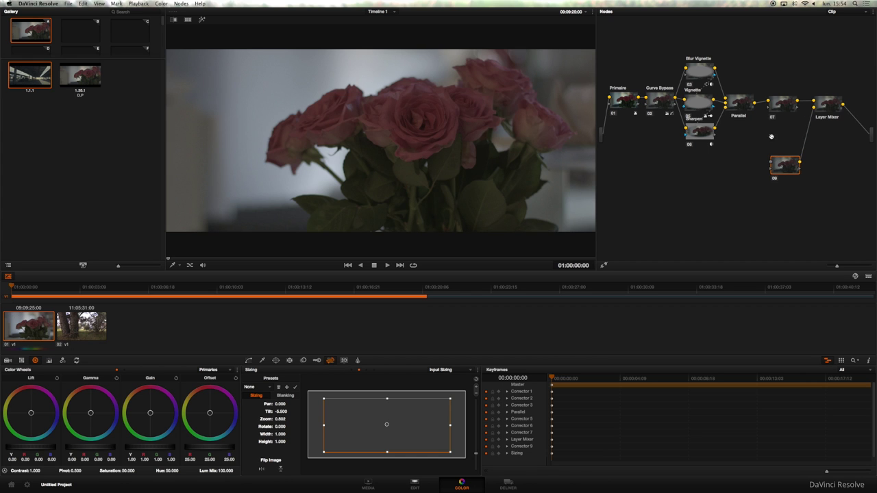
# Attach the 35mm grain matte to node 09 and wire the EXT MATTE output into its input.
pyautogui.rightClick(781, 167)
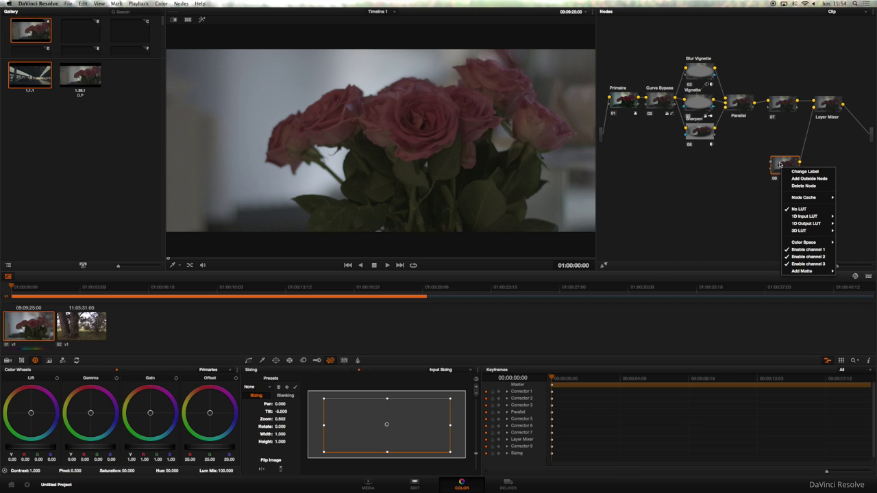
pyautogui.moveTo(805, 272)
pyautogui.moveTo(727, 280)
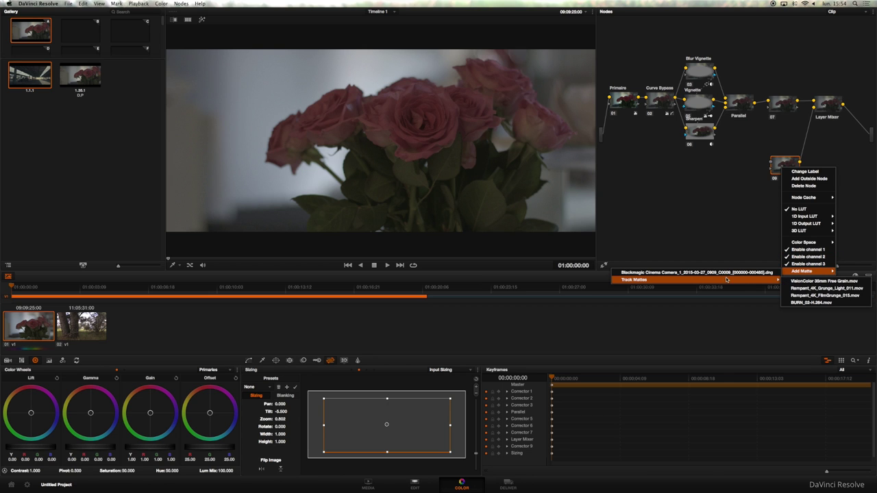
pyautogui.click(798, 282)
pyautogui.moveTo(755, 208); pyautogui.dragTo(711, 201)
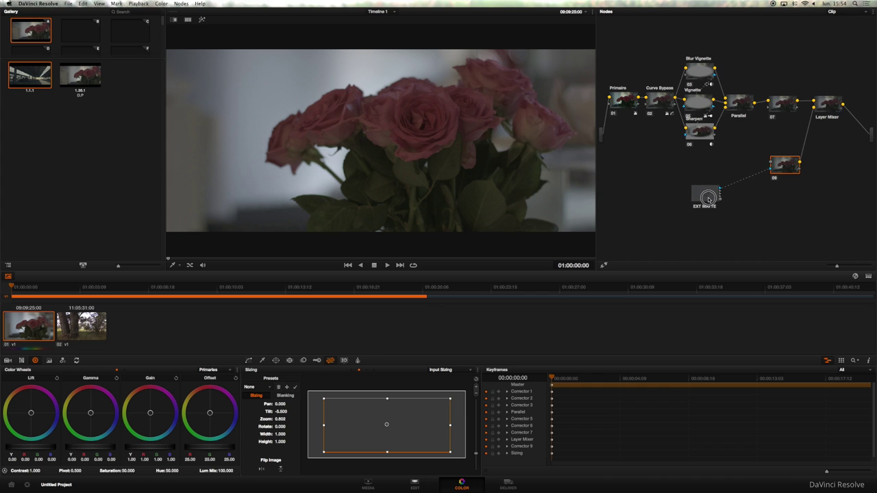
pyautogui.click(763, 170)
pyautogui.moveTo(772, 164); pyautogui.dragTo(719, 199)
pyautogui.moveTo(719, 199); pyautogui.dragTo(703, 197)
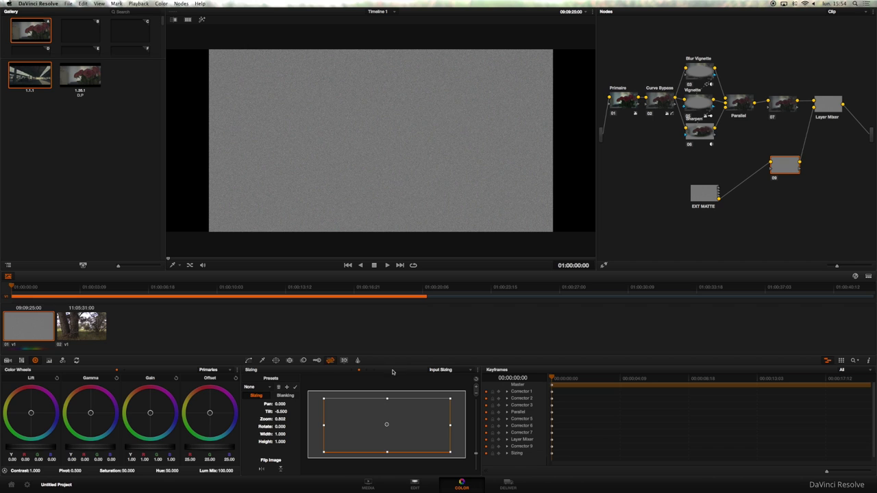
# Lower node 09's key Output Gain to 0.159 in the Key palette.
pyautogui.click(316, 361)
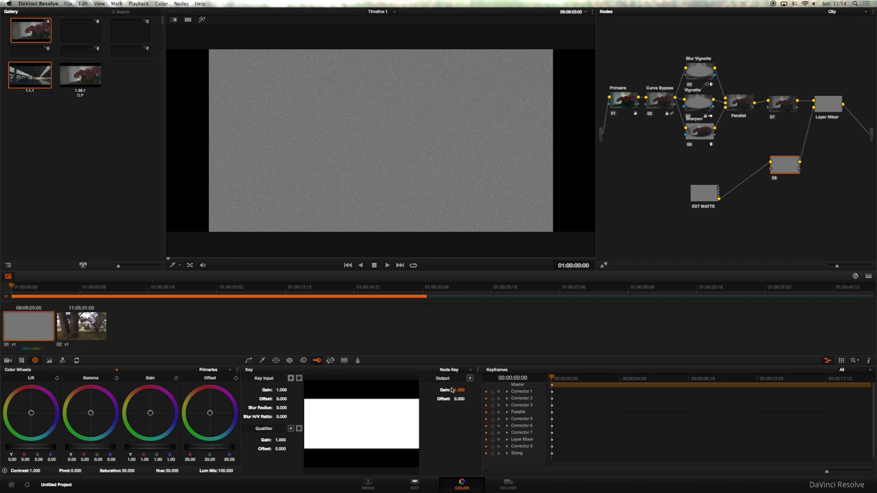
pyautogui.moveTo(459, 390); pyautogui.dragTo(296, 388)
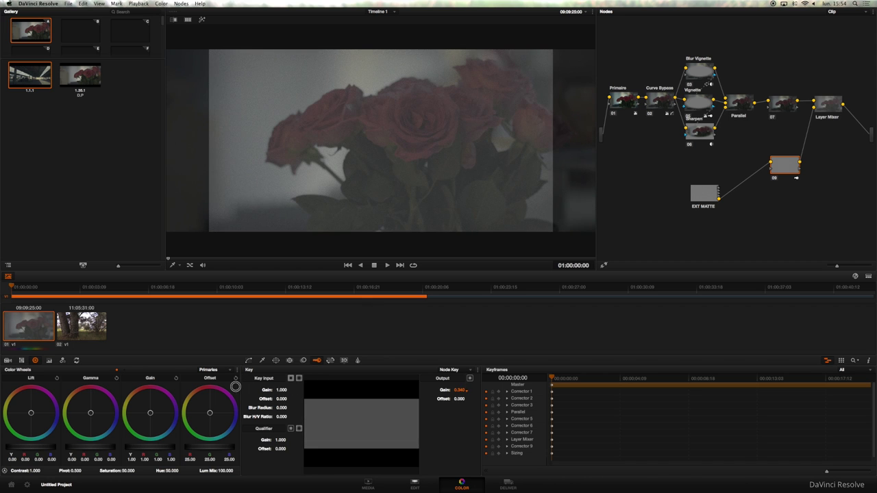
pyautogui.moveTo(296, 389); pyautogui.dragTo(172, 384)
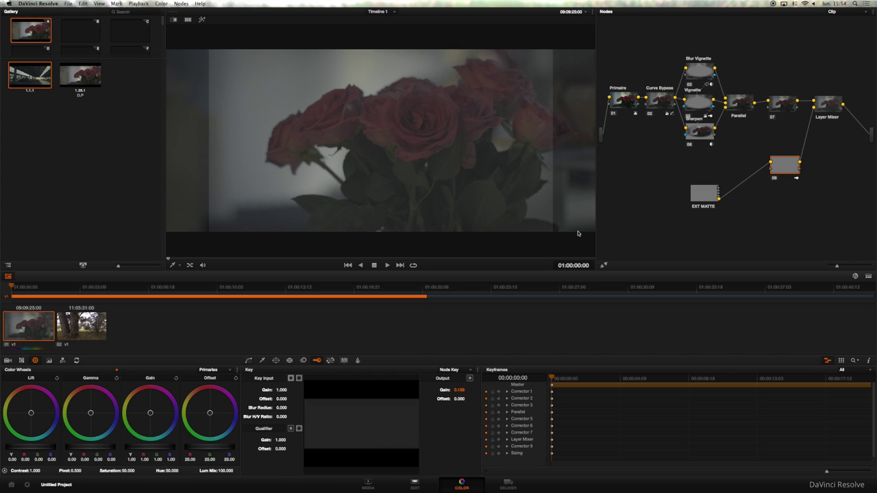
pyautogui.click(329, 361)
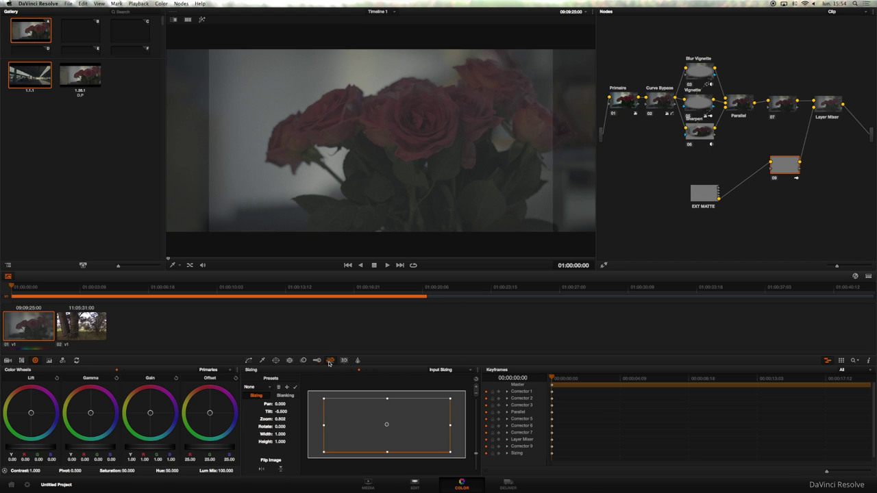
# Switch Sizing to Node Sizing and set node 09's Zoom to 1.248.
pyautogui.click(442, 374)
pyautogui.click(436, 401)
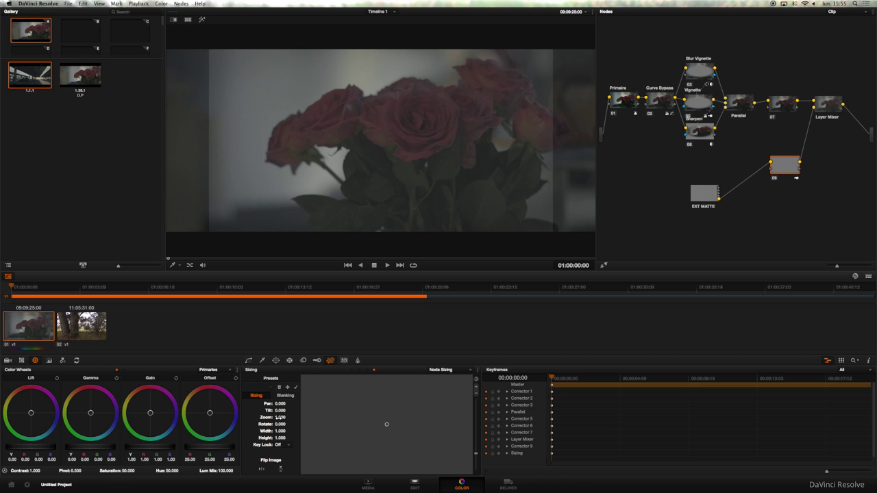
pyautogui.moveTo(280, 417); pyautogui.dragTo(319, 420)
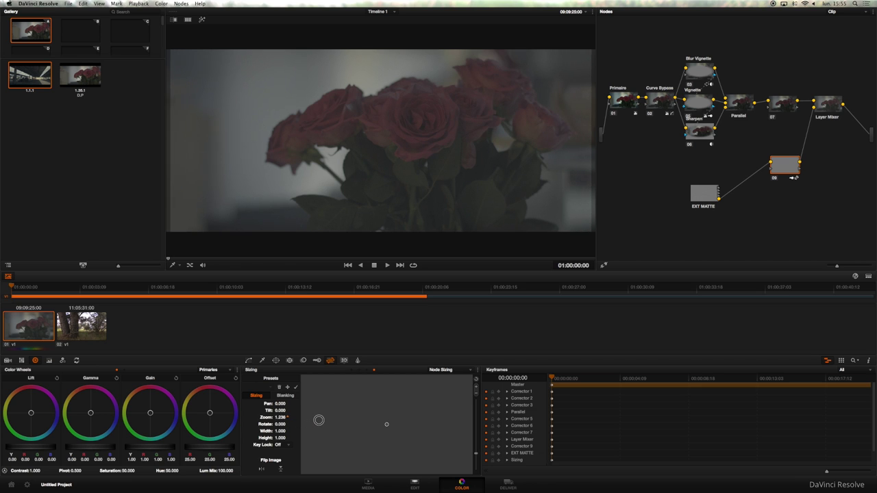
pyautogui.moveTo(319, 420); pyautogui.dragTo(321, 420)
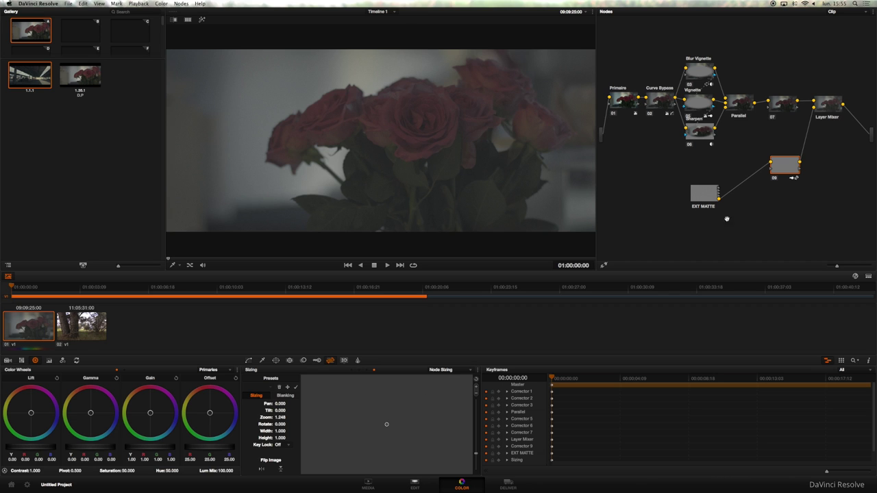
pyautogui.click(824, 112)
# Set the Layer Mixer's composite mode to Multiply.
pyautogui.click(316, 361)
pyautogui.rightClick(814, 109)
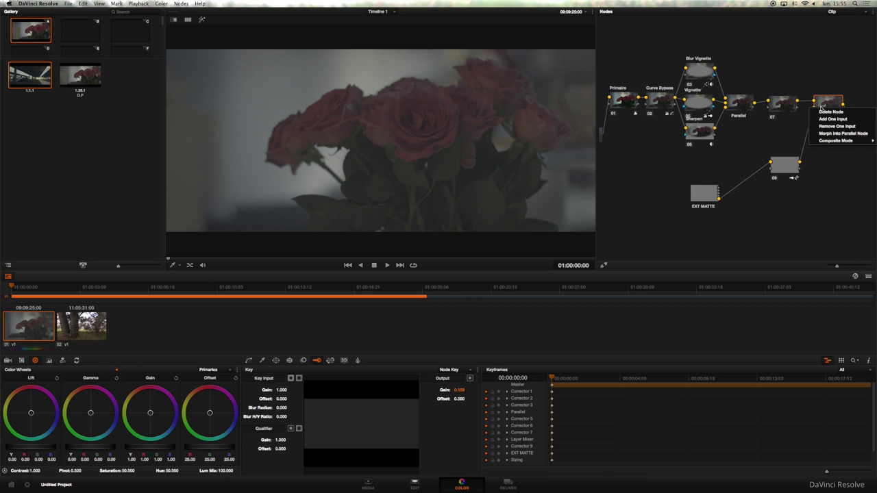
pyautogui.moveTo(827, 141)
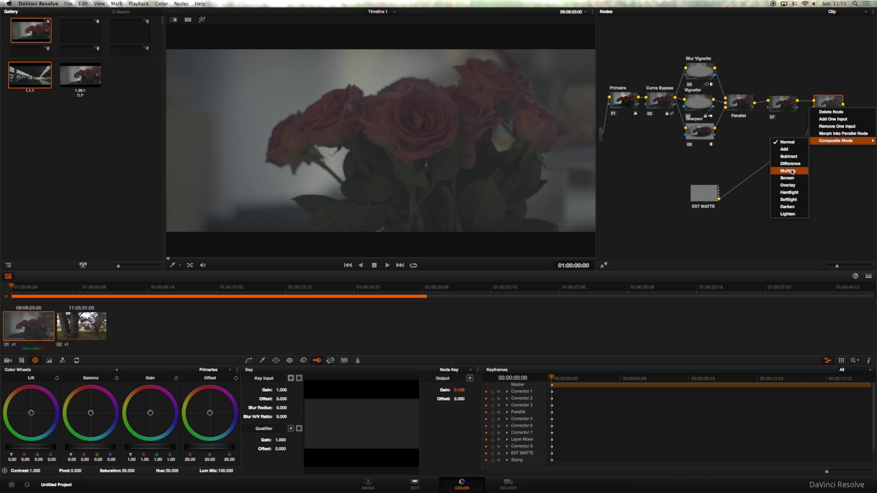
pyautogui.click(789, 185)
# Raise node 09's key output gain to about 0.488 and switch the Layer Mixer to Overlay.
pyautogui.click(776, 177)
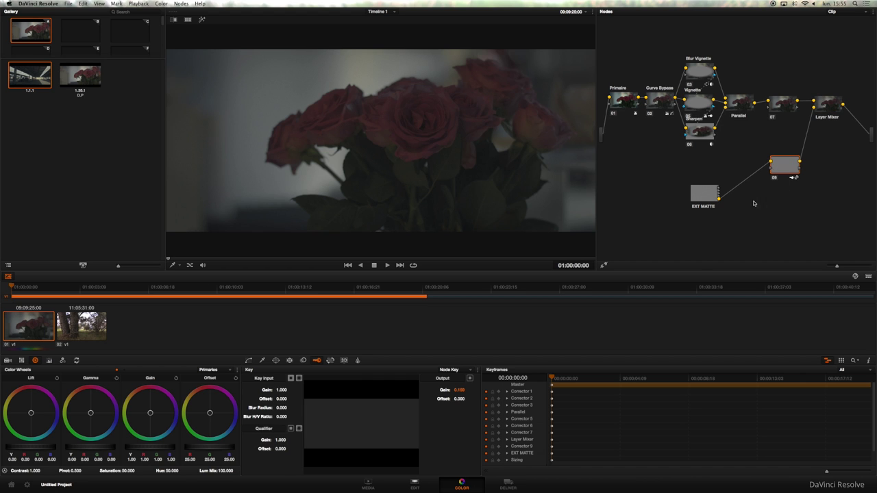
pyautogui.moveTo(460, 388)
pyautogui.mouseDown()
pyautogui.moveTo(602, 386)
pyautogui.moveTo(567, 387)
pyautogui.mouseUp()
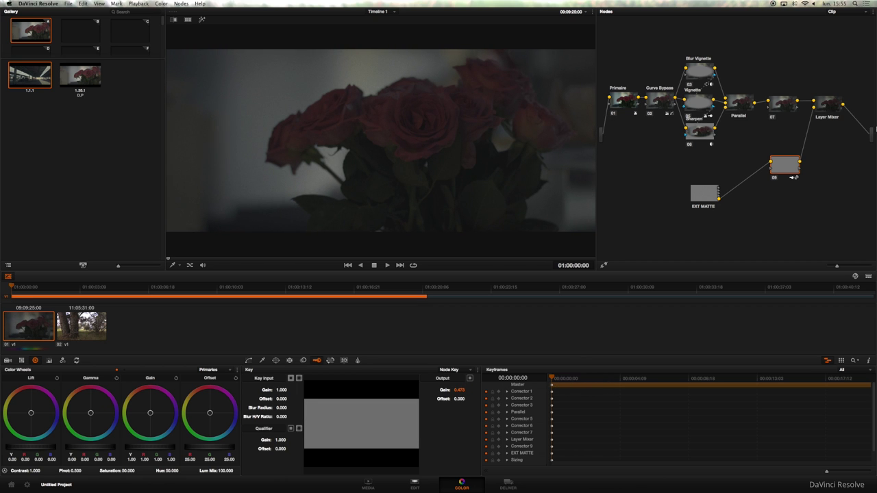
pyautogui.rightClick(831, 106)
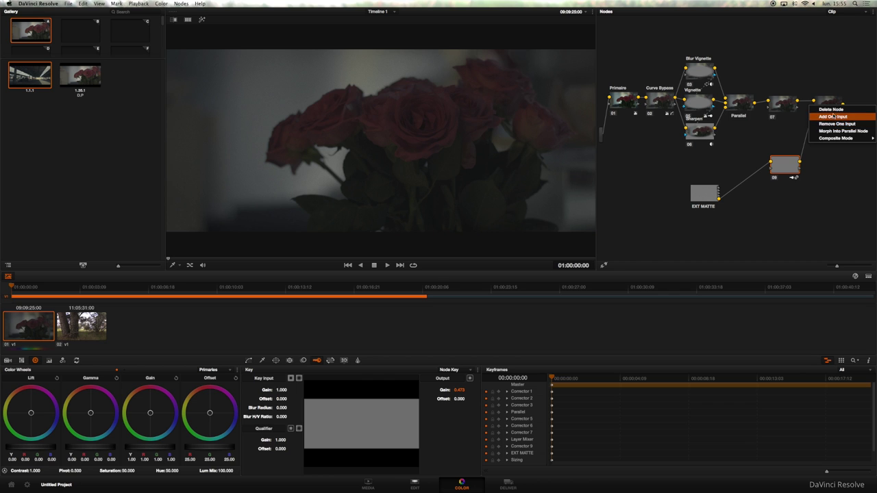
pyautogui.moveTo(830, 138)
pyautogui.click(785, 183)
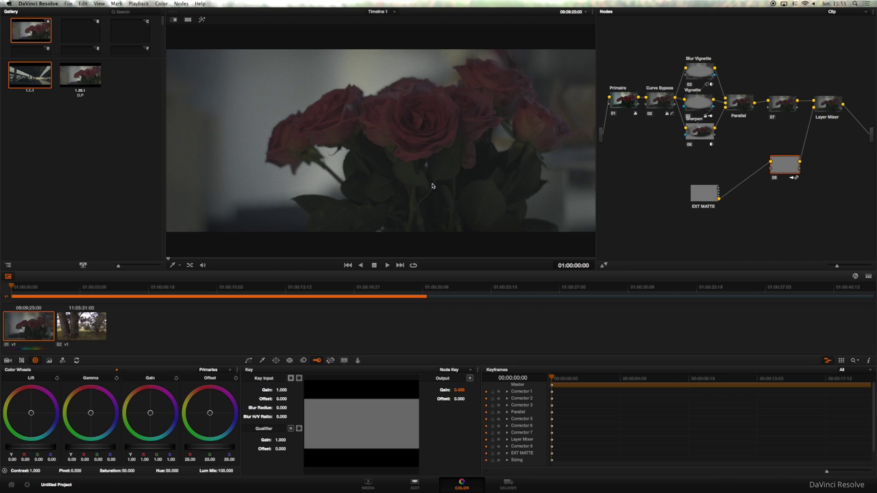
# Set the roses grain node's key output gain to 0.482, then play back to check it.
pyautogui.scroll(3, 432, 185)
pyautogui.scroll(2, 432, 185)
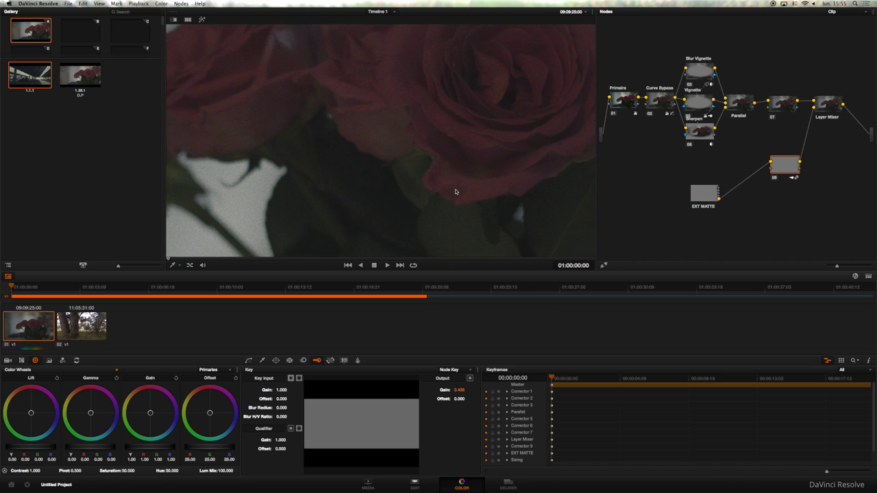
pyautogui.moveTo(459, 390)
pyautogui.mouseDown()
pyautogui.moveTo(522, 390)
pyautogui.moveTo(461, 390)
pyautogui.mouseUp()
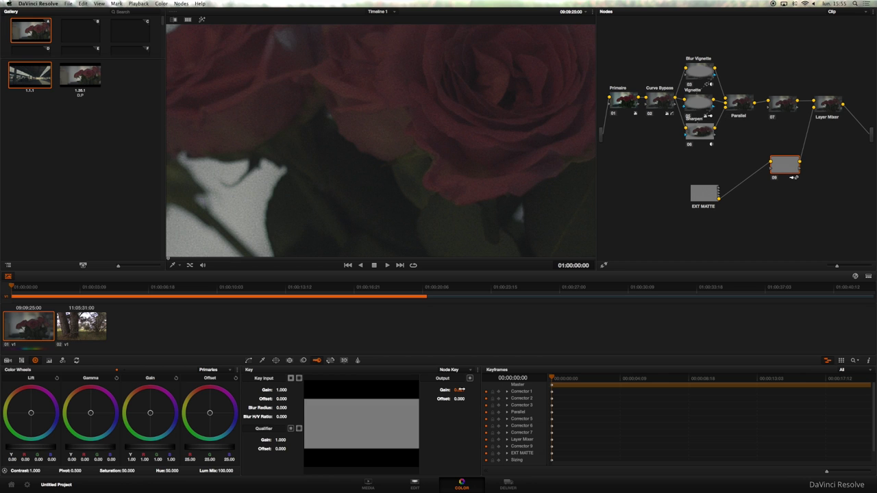
pyautogui.hotkey('shift', 'z')
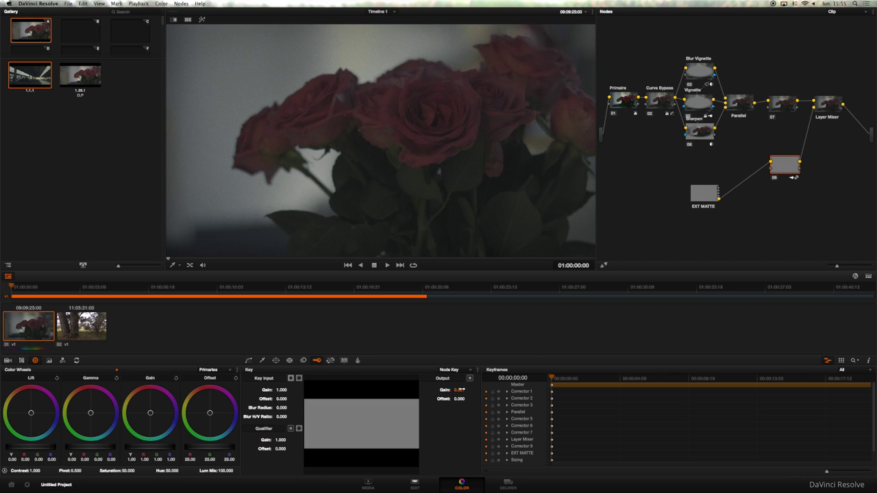
pyautogui.hotkey('shift', 'z')
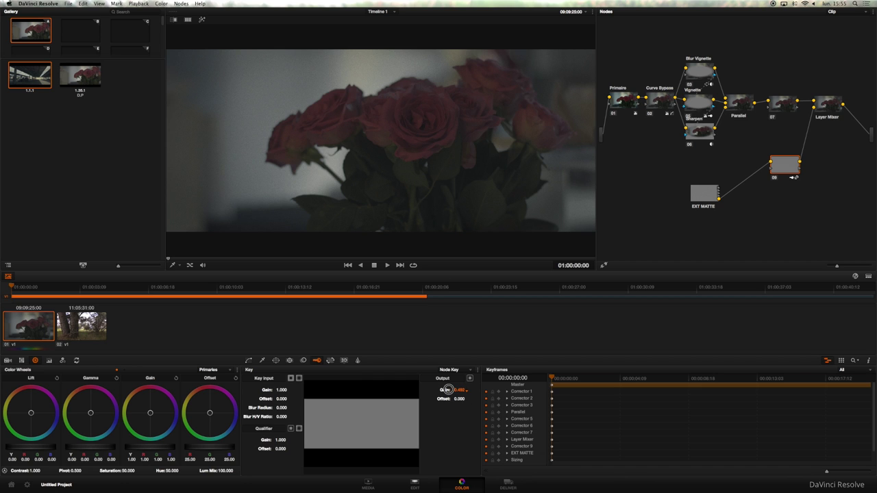
pyautogui.click(387, 265)
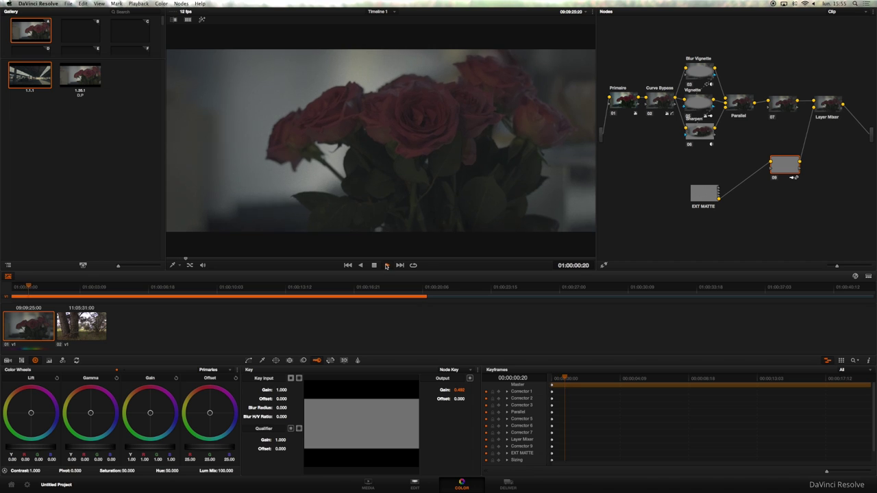
pyautogui.click(375, 266)
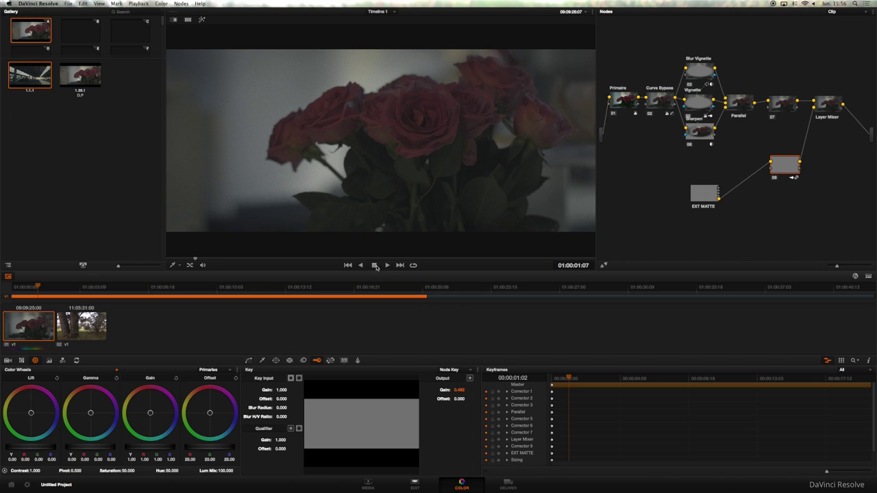
# Tidy node 09 and the EXT MATTE node, then move on to the trees clip 02.
pyautogui.moveTo(786, 166); pyautogui.dragTo(783, 160)
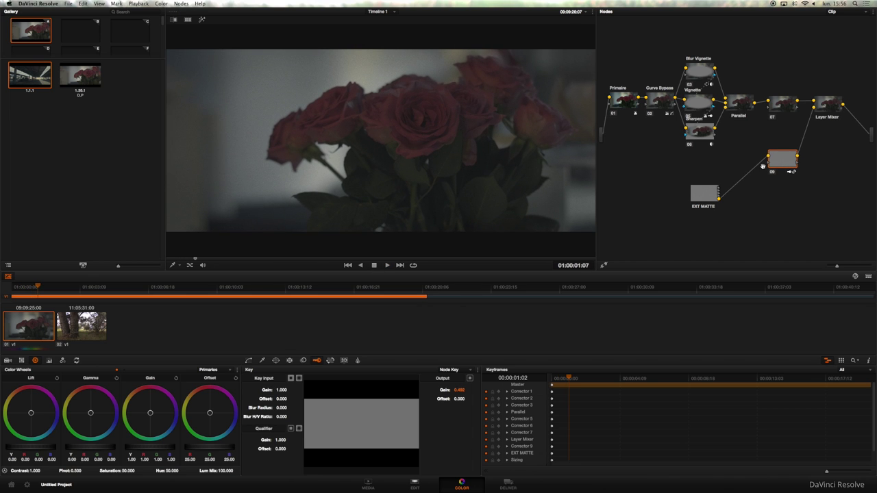
pyautogui.moveTo(708, 198); pyautogui.dragTo(705, 196)
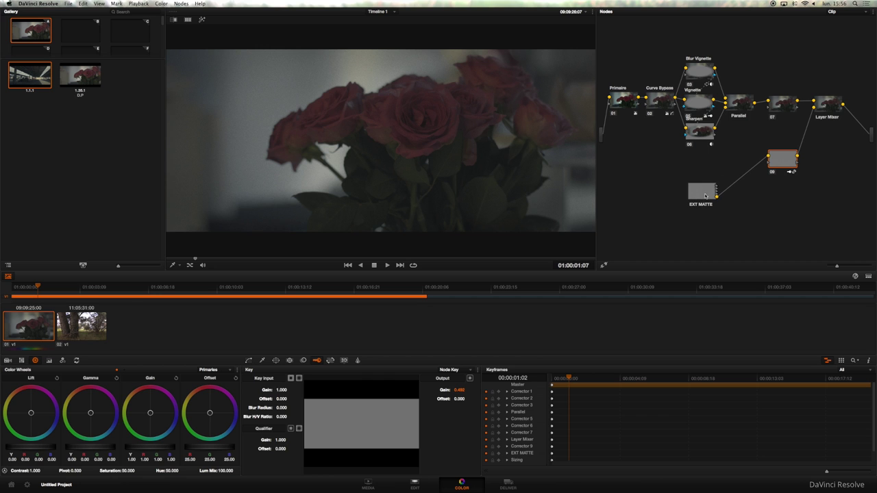
pyautogui.press('Down')
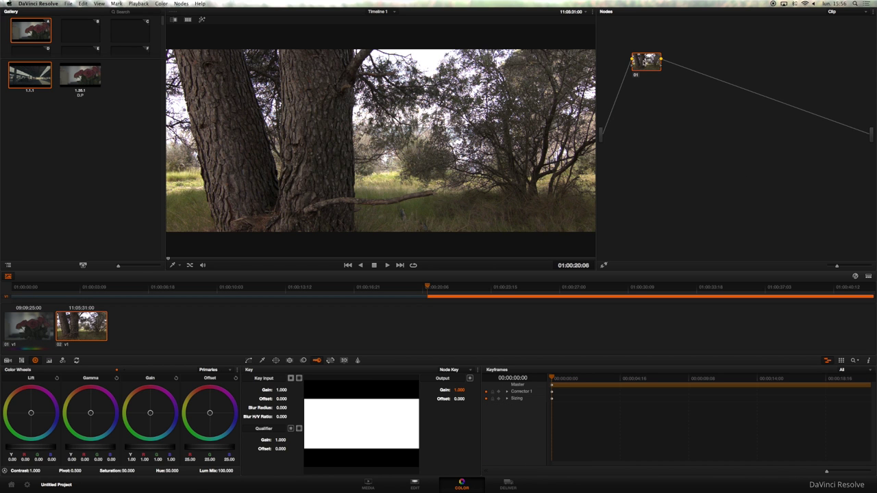
# Reposition node 01 and show the RGB parade scope in the viewer.
pyautogui.moveTo(646, 62); pyautogui.dragTo(634, 74)
pyautogui.rightClick(333, 181)
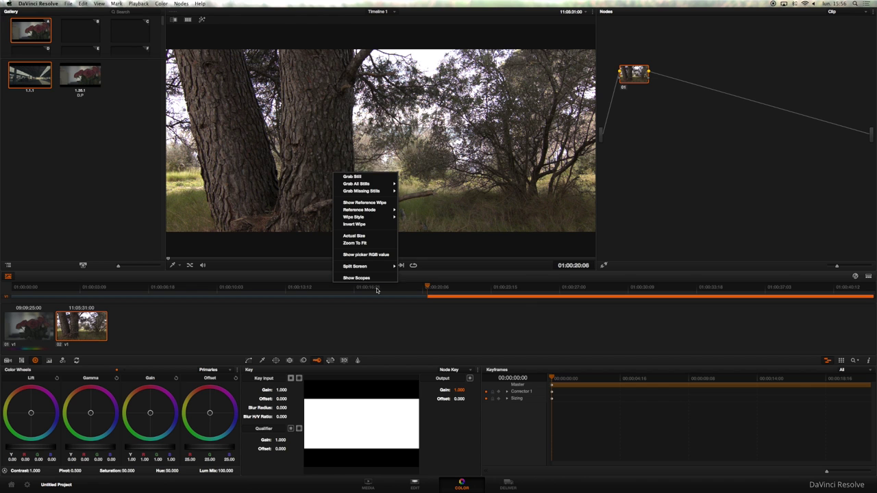
pyautogui.click(366, 282)
# Lower node 01's Gain to about 0.40 and lift the shadows to 0.07.
pyautogui.moveTo(586, 286); pyautogui.dragTo(579, 281)
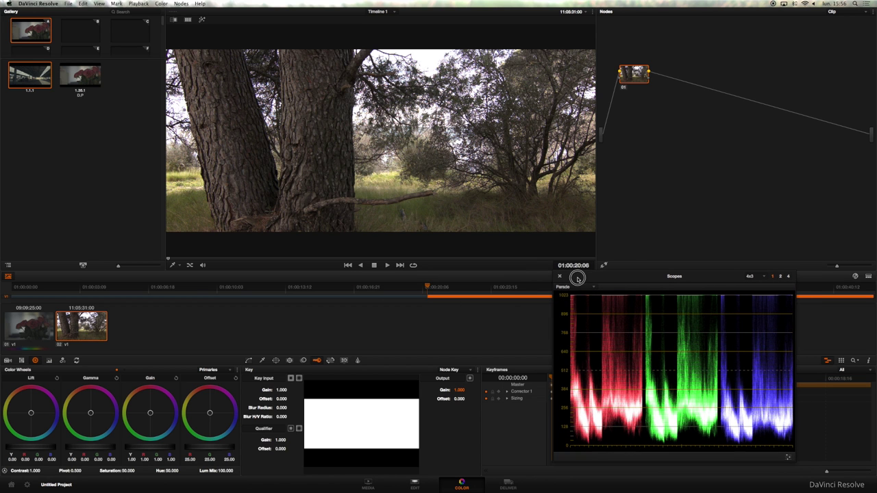
pyautogui.moveTo(158, 446); pyautogui.dragTo(88, 450)
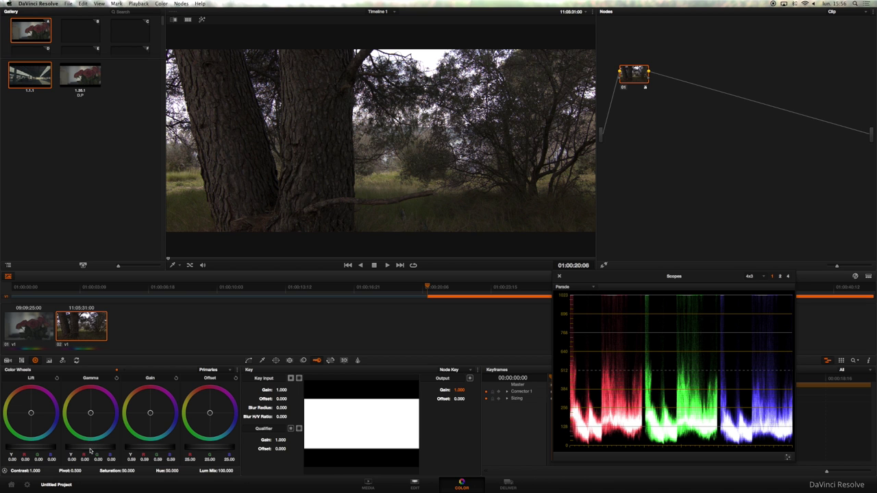
pyautogui.moveTo(165, 450); pyautogui.dragTo(104, 449)
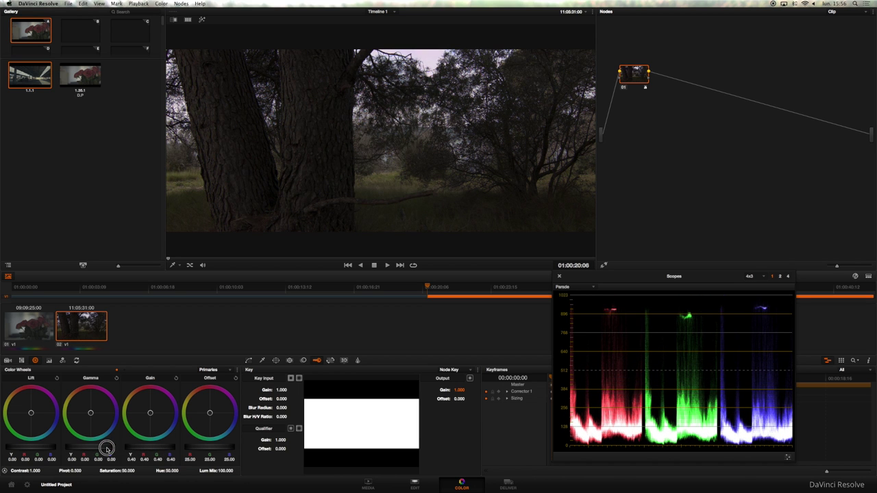
pyautogui.moveTo(41, 450); pyautogui.dragTo(99, 448)
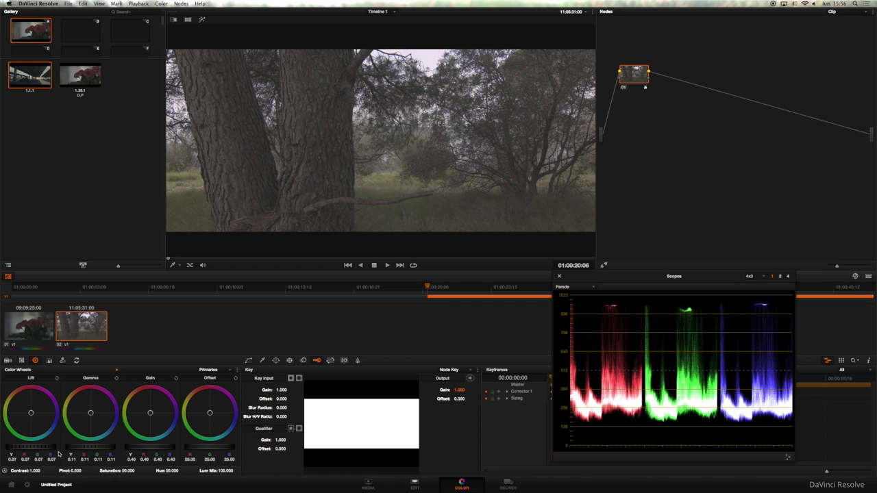
pyautogui.moveTo(43, 448); pyautogui.dragTo(47, 448)
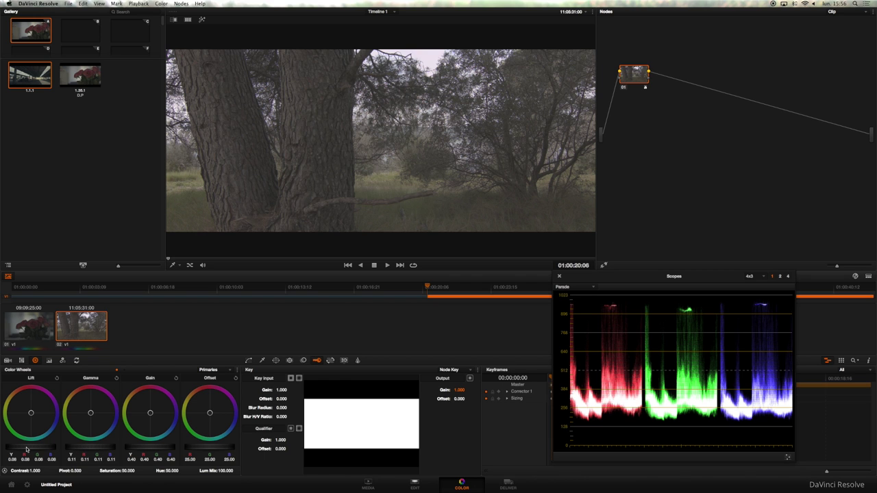
pyautogui.moveTo(26, 449); pyautogui.dragTo(22, 449)
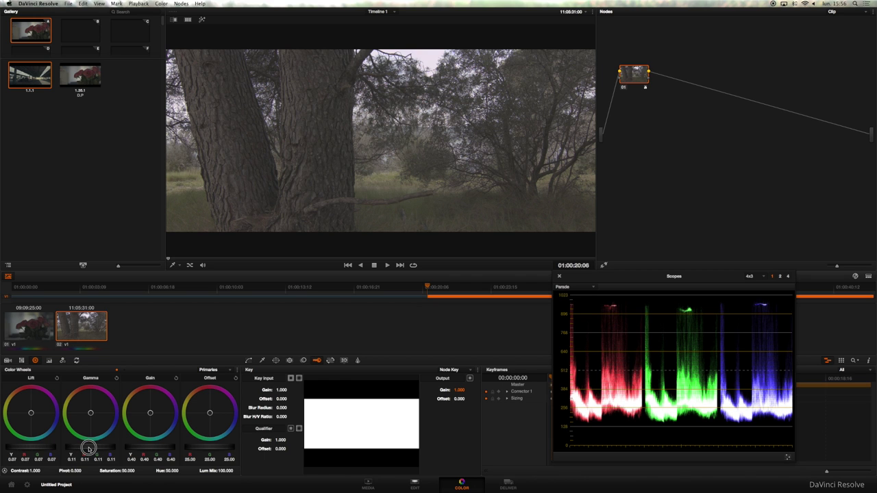
# On new serial node 02, give the red curve an S-shape and raise the green and blue curves.
pyautogui.hotkey('alt', 's')
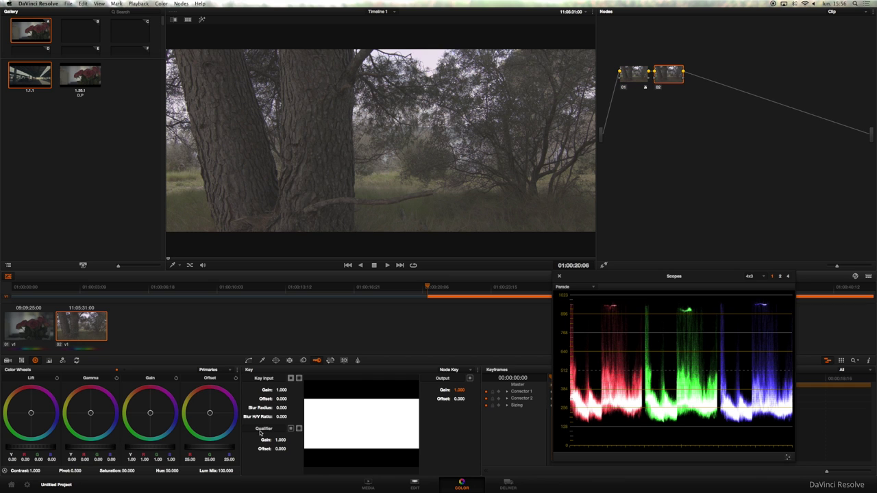
pyautogui.click(249, 361)
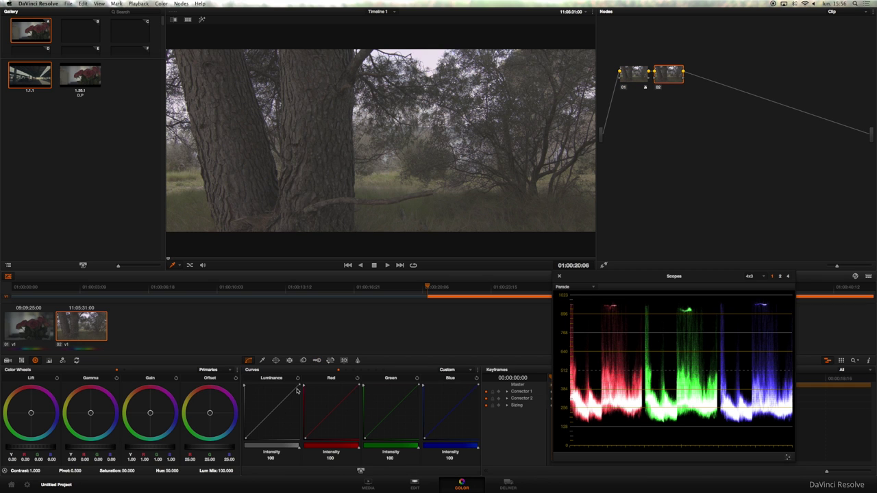
pyautogui.click(362, 471)
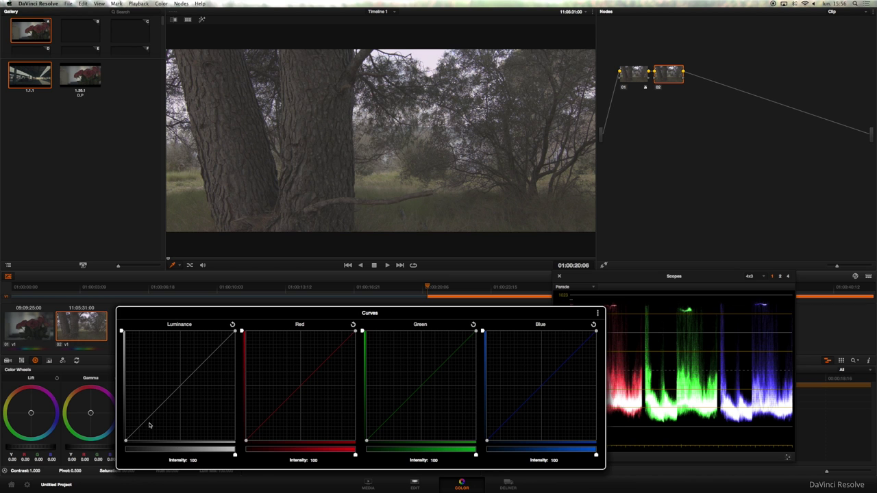
pyautogui.moveTo(329, 357); pyautogui.dragTo(321, 353)
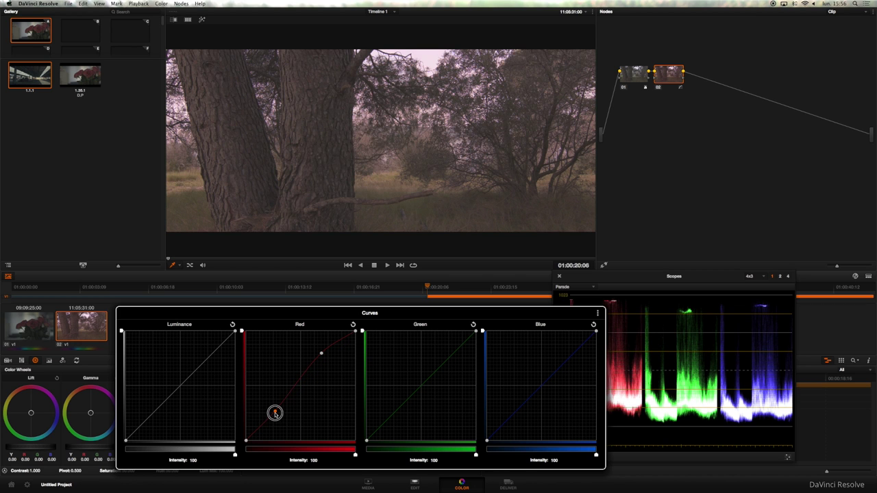
pyautogui.moveTo(275, 411); pyautogui.dragTo(275, 420)
pyautogui.moveTo(443, 364); pyautogui.dragTo(444, 352)
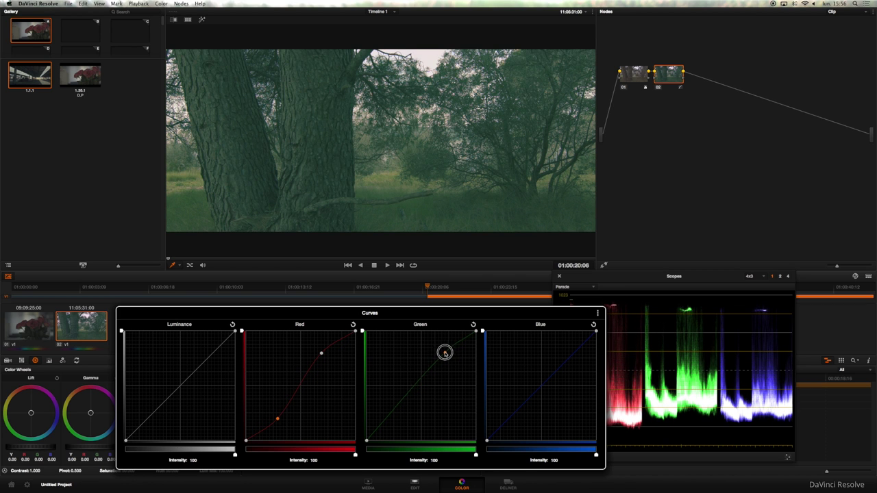
pyautogui.moveTo(566, 361); pyautogui.dragTo(596, 338)
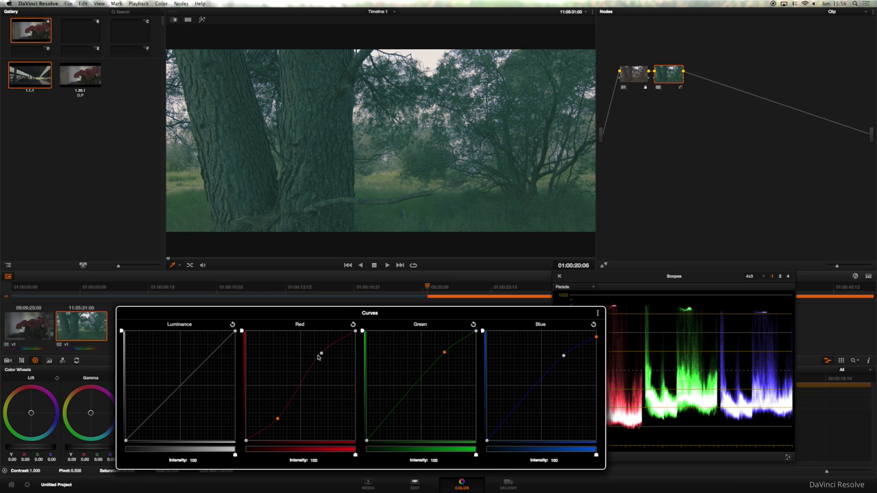
pyautogui.moveTo(318, 357); pyautogui.dragTo(316, 349)
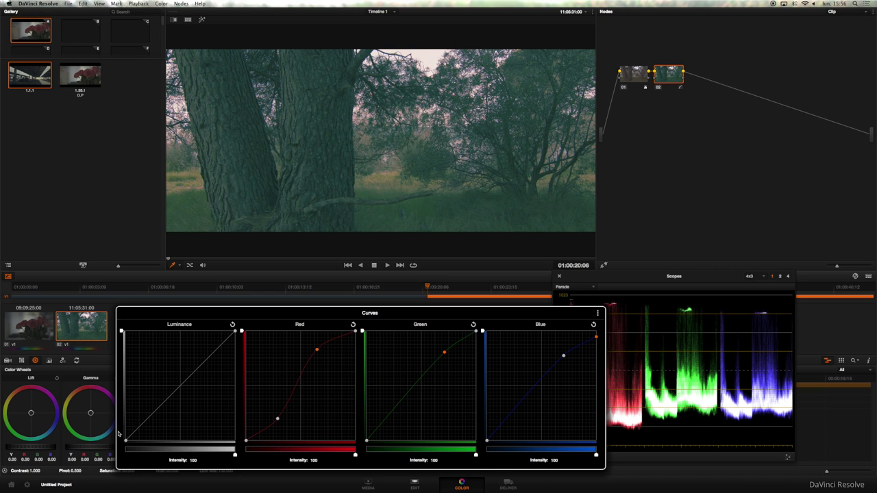
# Lift the luminance curve's black point and add a shadow point, then dock the curves.
pyautogui.moveTo(126, 440); pyautogui.dragTo(126, 437)
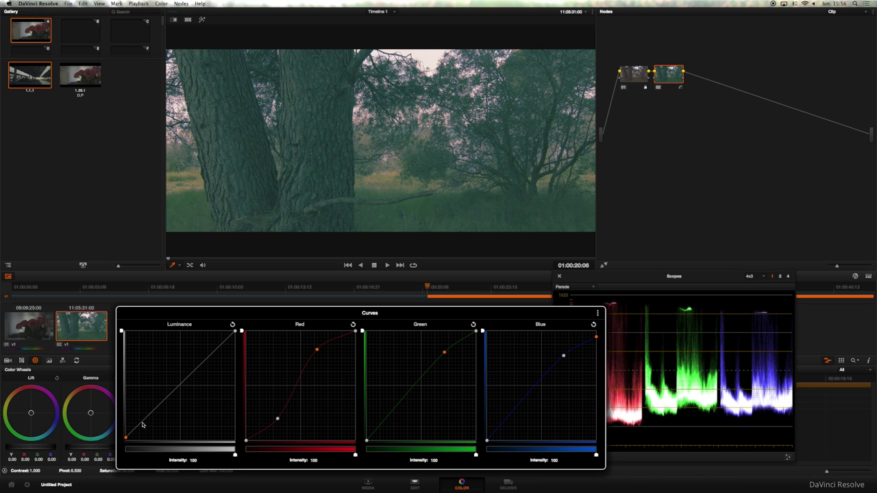
pyautogui.click(142, 425)
pyautogui.moveTo(143, 425); pyautogui.dragTo(142, 426)
pyautogui.click(679, 213)
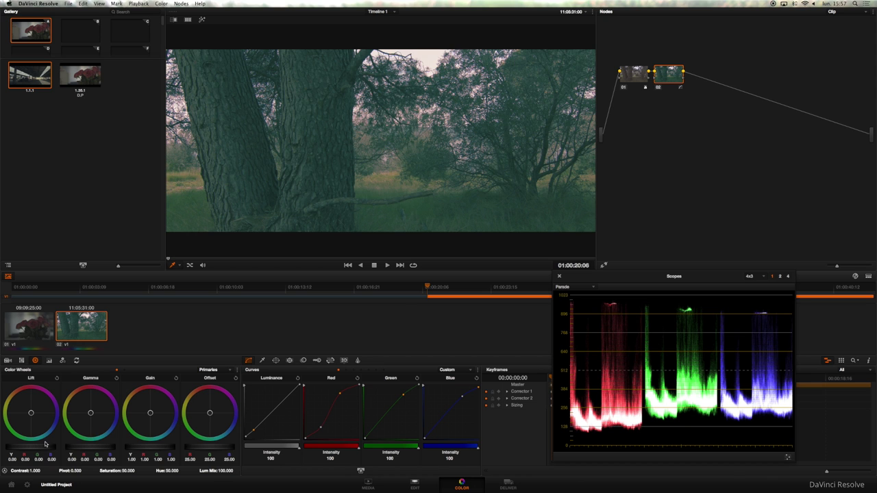
# Set node 01's Lift to 0.06 and Gamma to 0.13, keeping its Gain unchanged.
pyautogui.click(637, 78)
pyautogui.moveTo(36, 450); pyautogui.dragTo(28, 447)
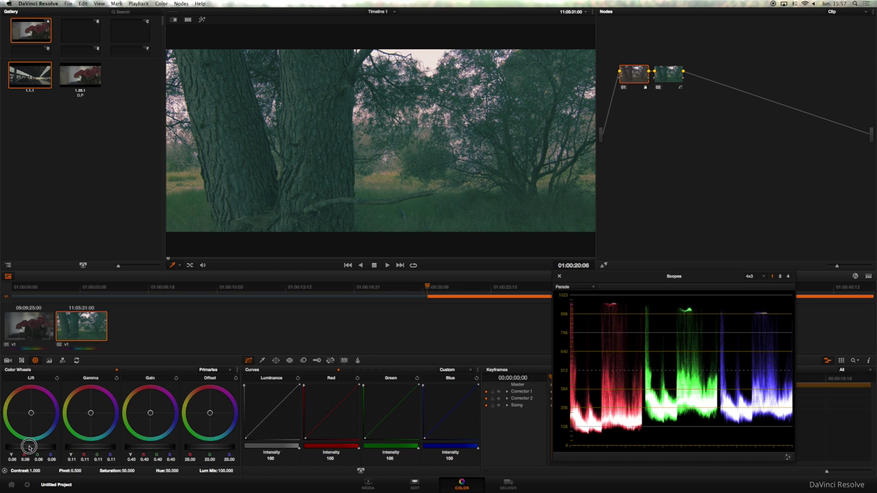
pyautogui.moveTo(85, 450); pyautogui.dragTo(94, 450)
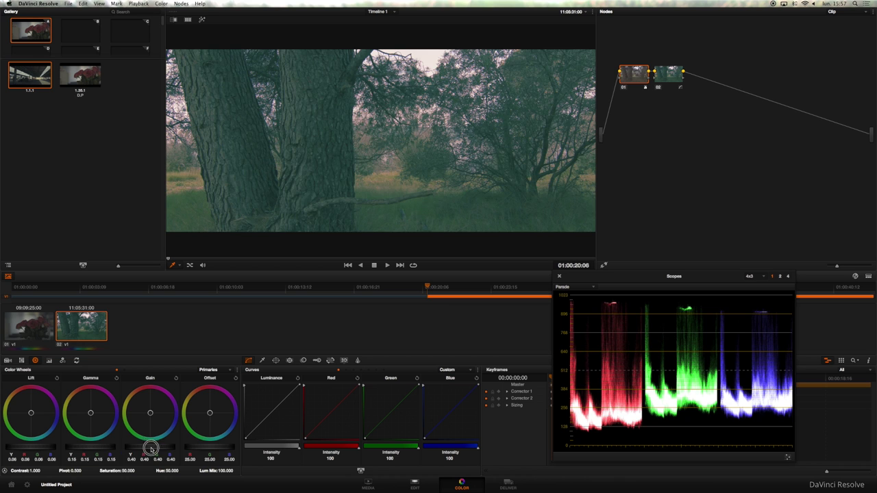
pyautogui.moveTo(151, 449); pyautogui.dragTo(87, 450)
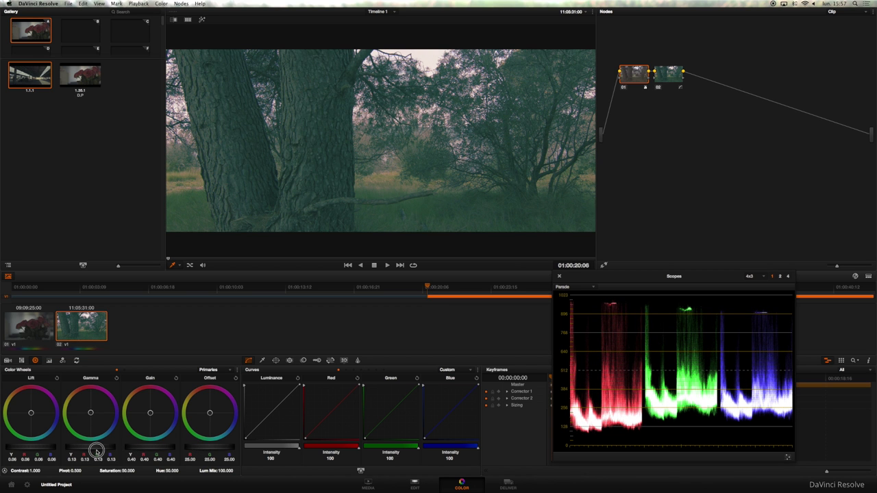
pyautogui.click(667, 76)
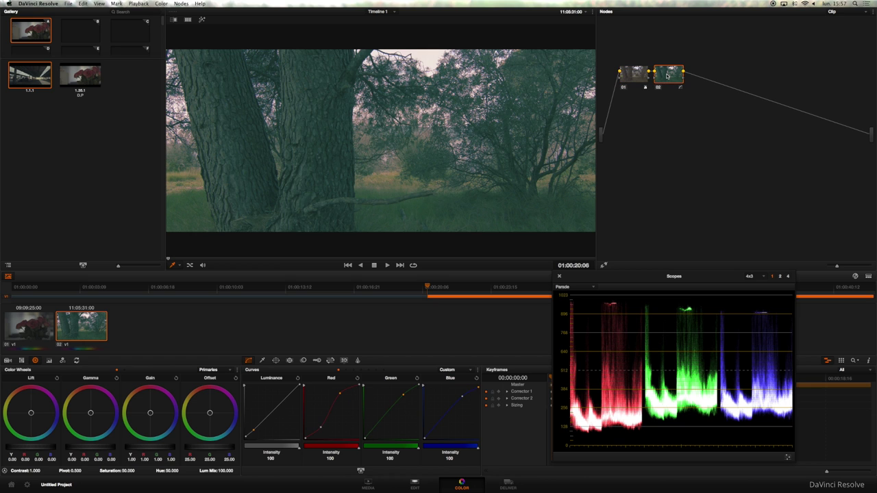
# Add serial node 03 and a Layer Mixer layer node, and cut node 05's input link.
pyautogui.hotkey('alt', 's')
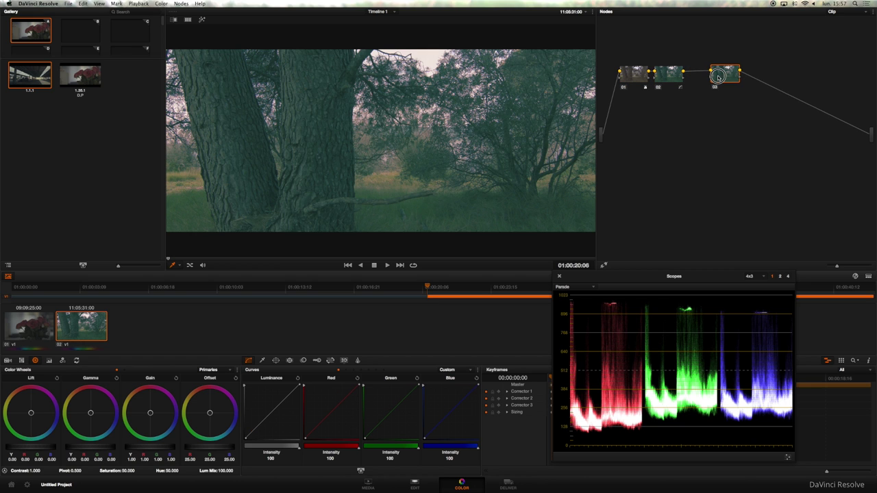
pyautogui.click(193, 4)
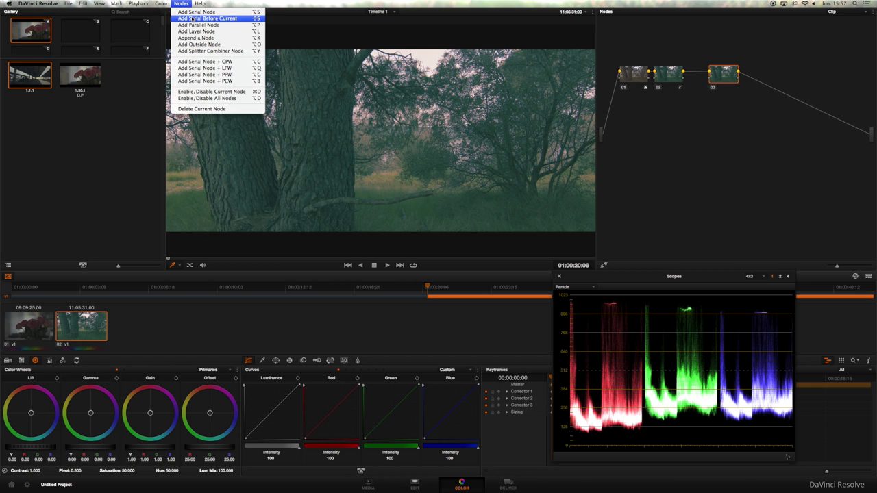
pyautogui.click(199, 32)
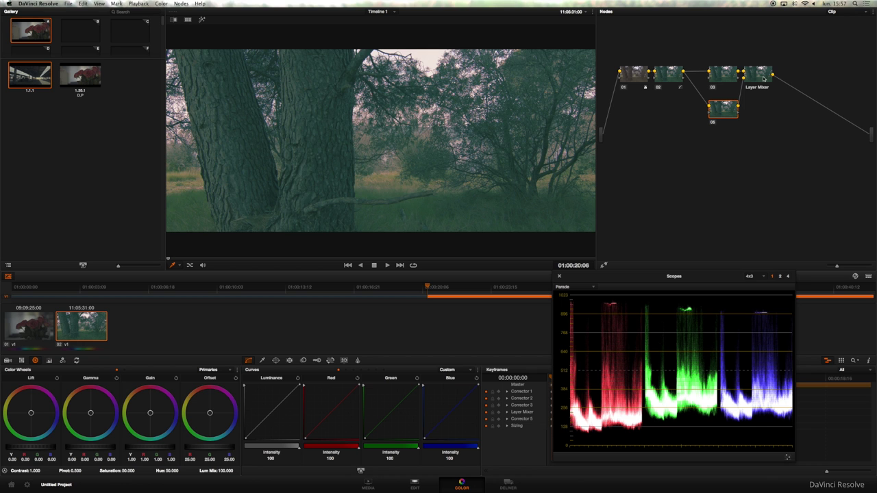
pyautogui.moveTo(757, 74); pyautogui.dragTo(803, 76)
pyautogui.moveTo(711, 103); pyautogui.dragTo(727, 108)
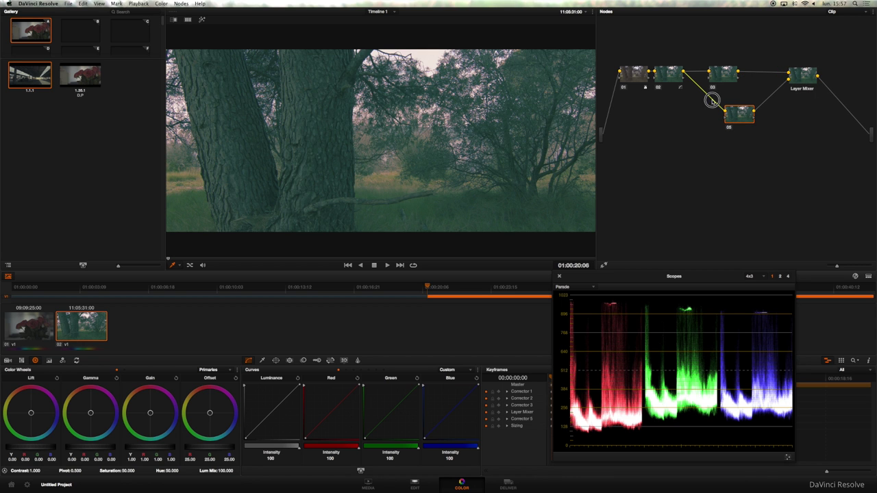
pyautogui.click(712, 101)
pyautogui.press('Delete')
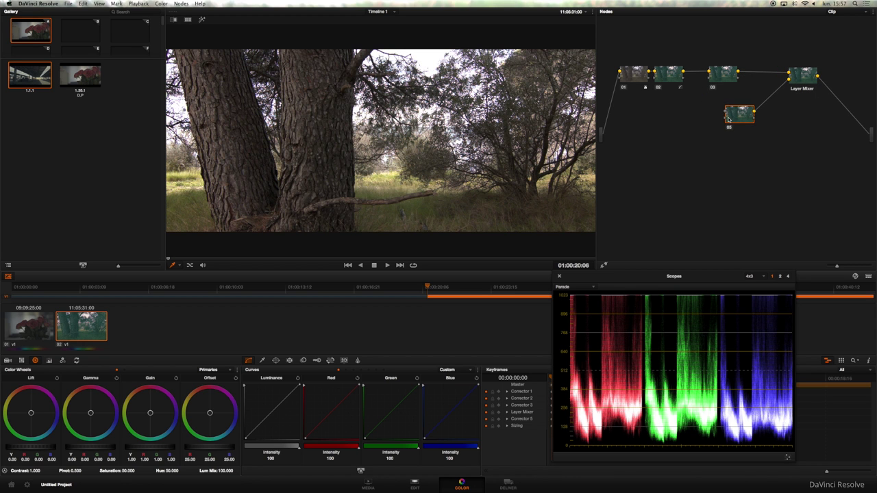
pyautogui.moveTo(731, 131); pyautogui.dragTo(737, 140)
# Attach the BURN_02 track matte to node 05 as an external matte.
pyautogui.rightClick(737, 124)
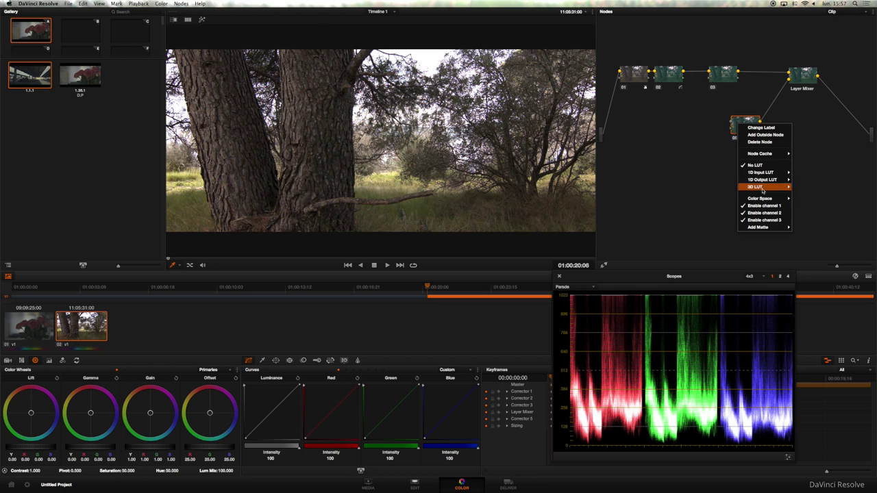
pyautogui.moveTo(769, 228)
pyautogui.moveTo(662, 236)
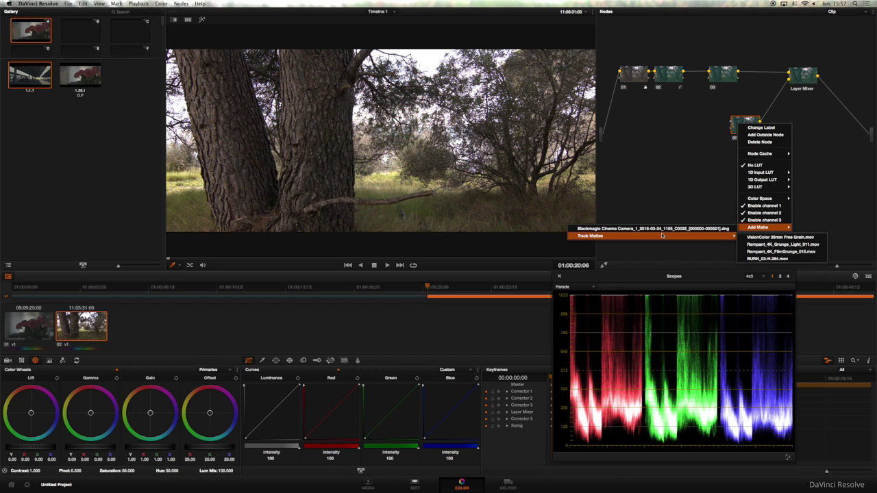
pyautogui.click(767, 258)
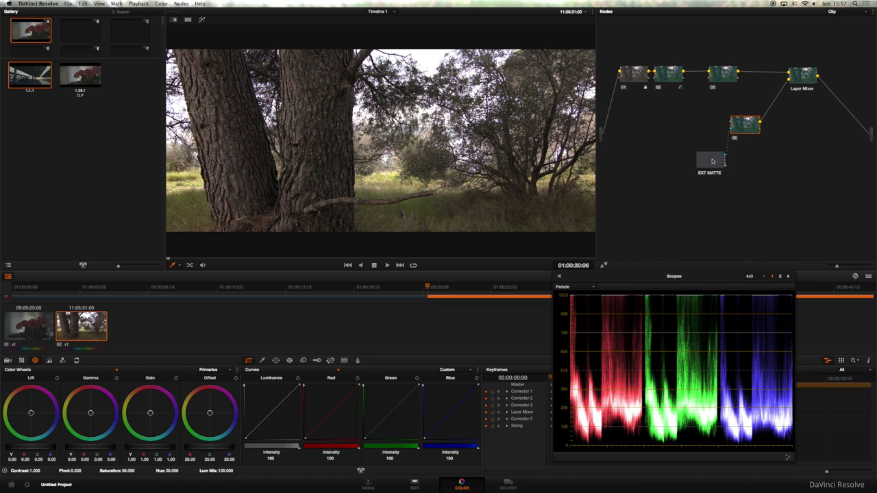
pyautogui.moveTo(713, 161); pyautogui.dragTo(656, 145)
pyautogui.moveTo(717, 142)
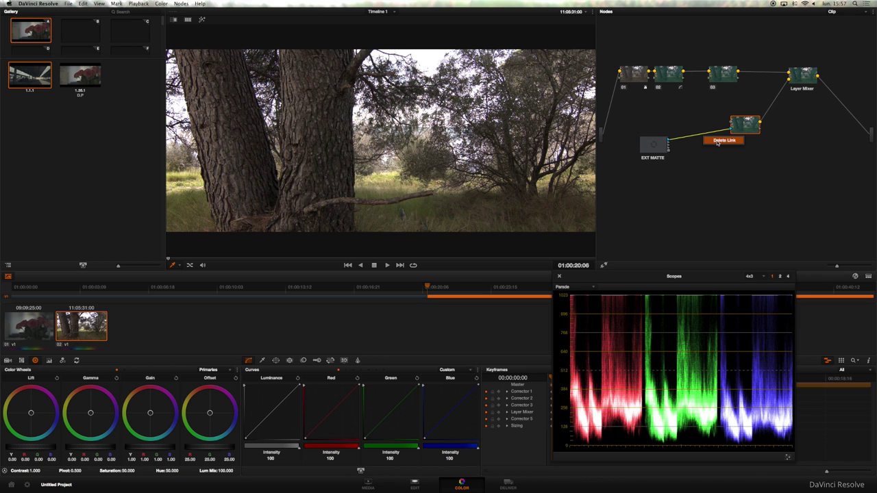
pyautogui.click(717, 141)
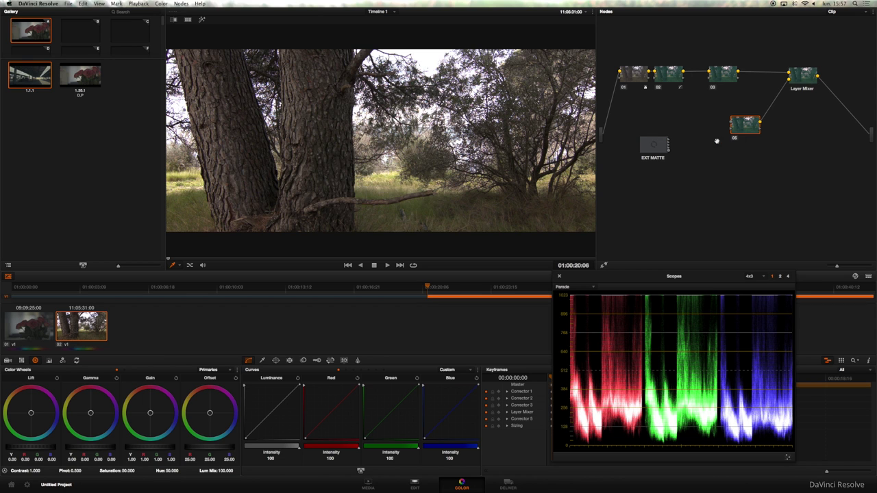
pyautogui.moveTo(732, 124); pyautogui.dragTo(668, 149)
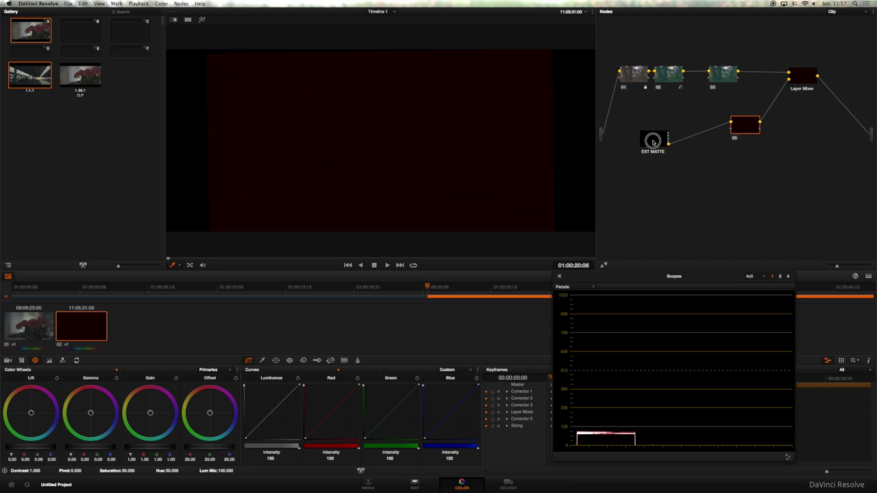
# Change the Layer Mixer's composite mode, trying Add and then Overlay.
pyautogui.rightClick(798, 74)
pyautogui.moveTo(826, 107)
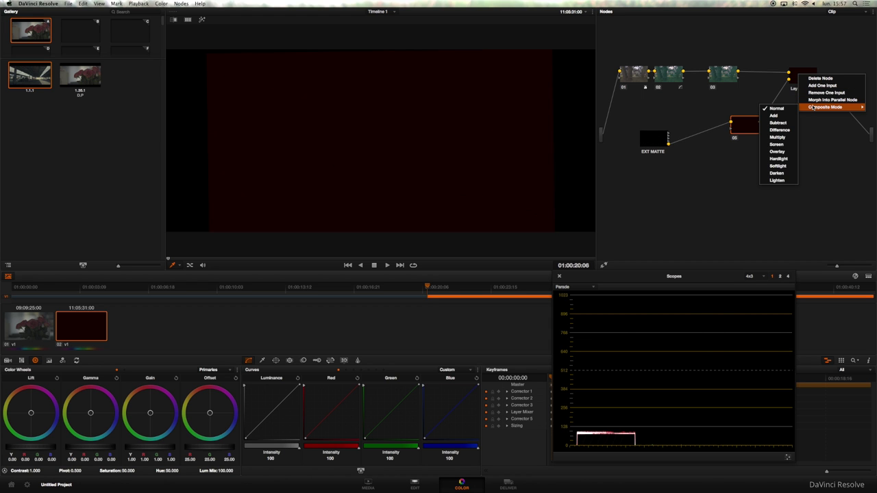
pyautogui.click(775, 115)
pyautogui.rightClick(801, 88)
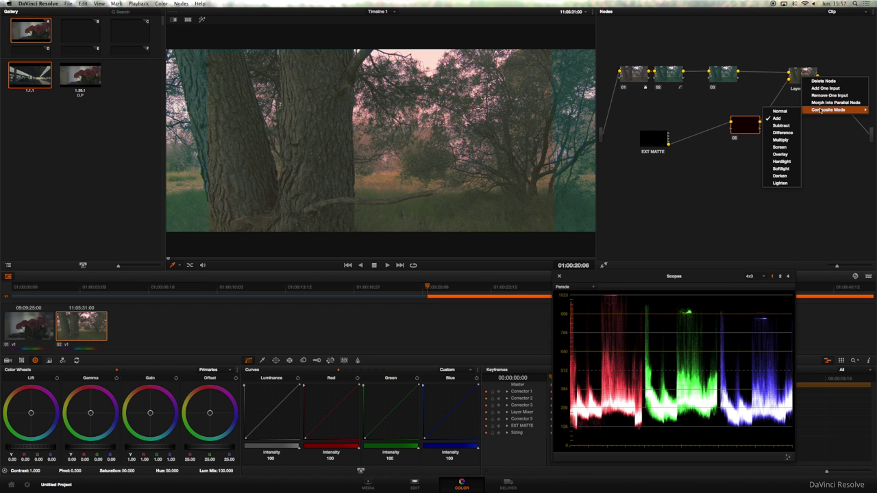
pyautogui.click(781, 154)
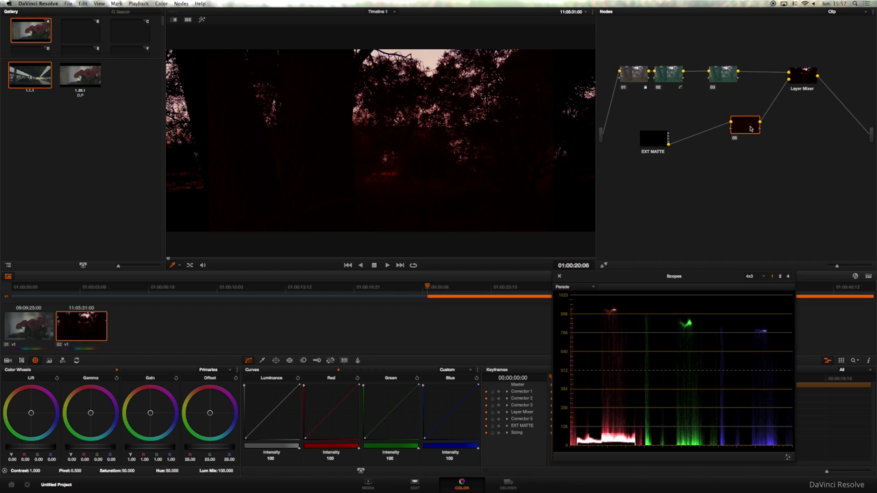
pyautogui.moveTo(751, 128); pyautogui.dragTo(737, 125)
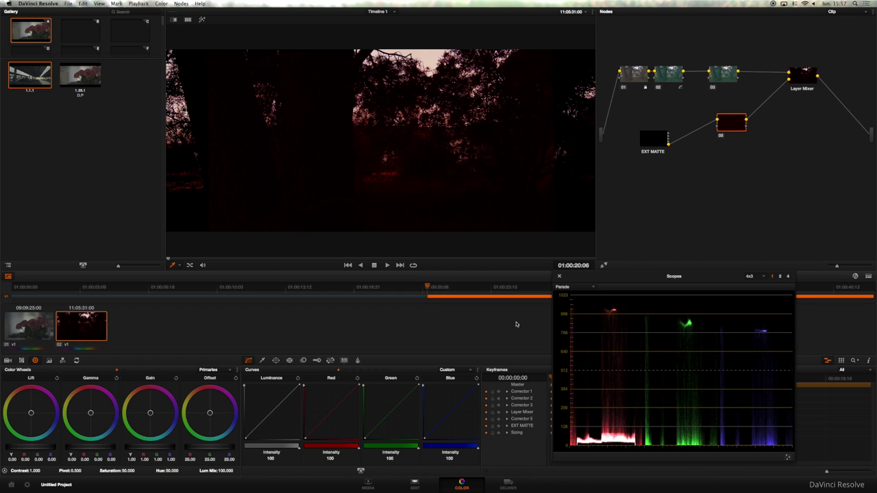
# Lower node 05's key output gain to 0.301 and play the forest clip.
pyautogui.click(316, 361)
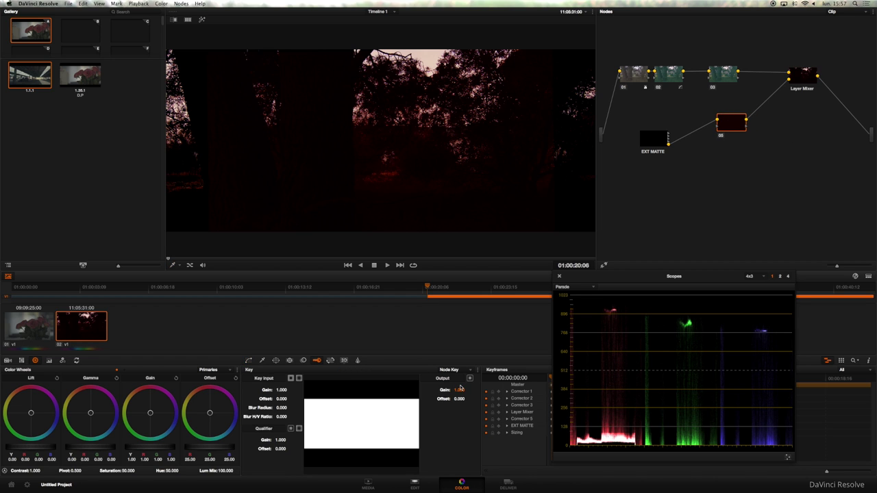
pyautogui.moveTo(459, 389); pyautogui.dragTo(219, 384)
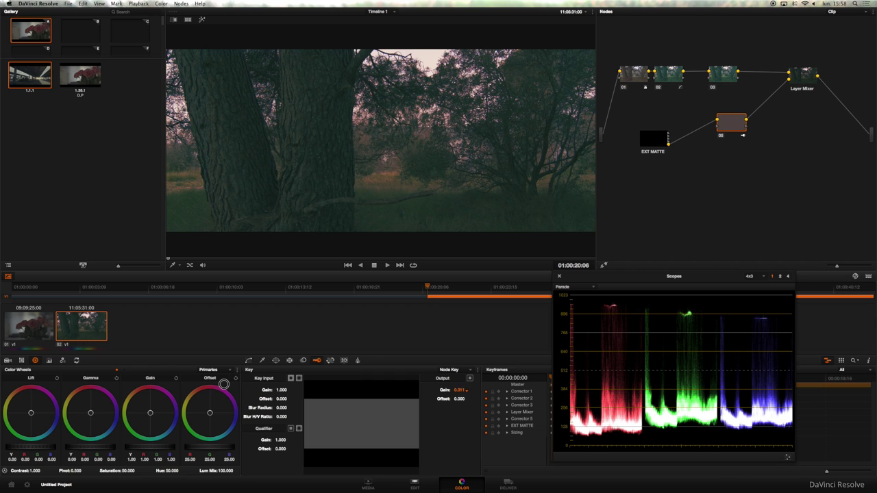
pyautogui.click(387, 267)
# Stop, step back in the clip, and set node 05's sizing zoom to 1.240.
pyautogui.click(374, 266)
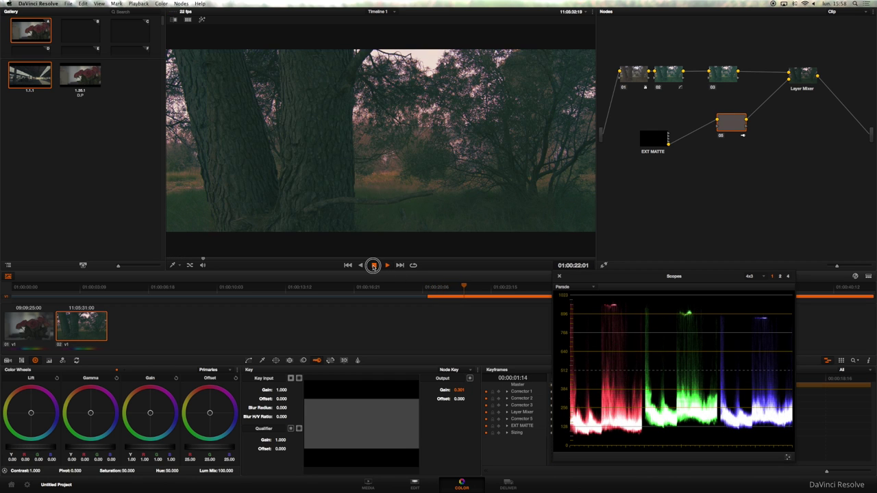
pyautogui.moveTo(465, 287)
pyautogui.mouseDown()
pyautogui.moveTo(434, 285)
pyautogui.moveTo(453, 287)
pyautogui.mouseUp()
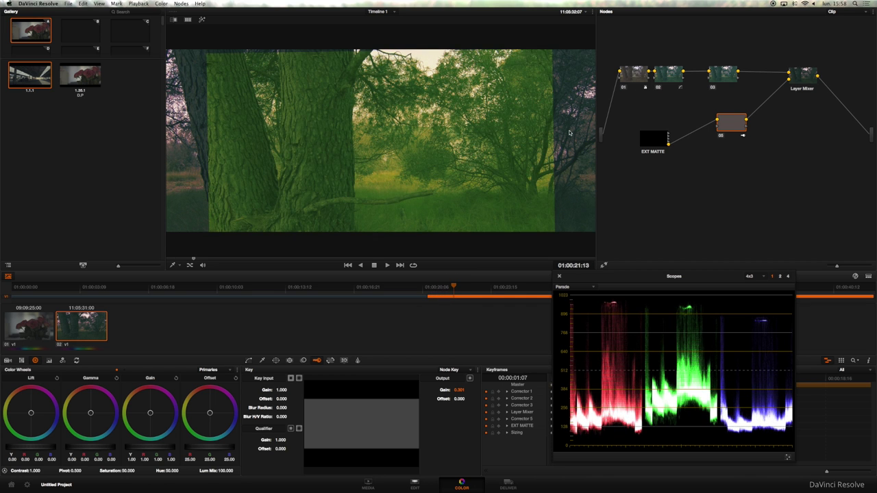
pyautogui.click(330, 360)
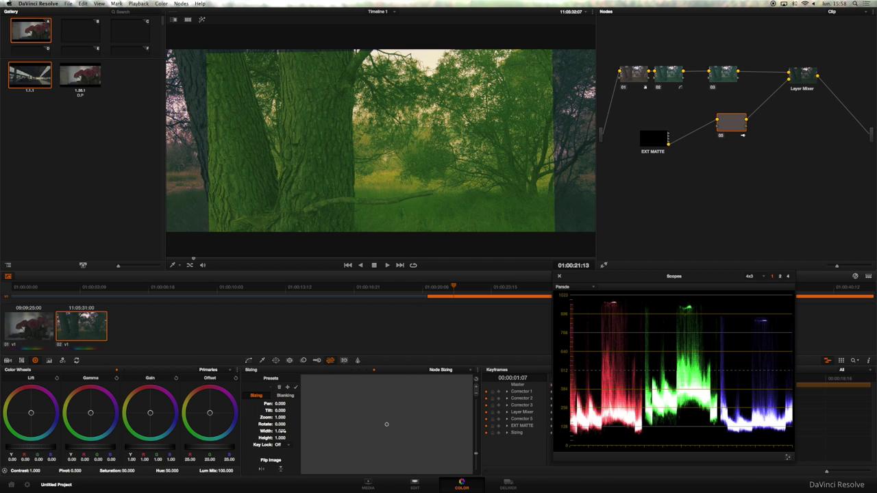
pyautogui.moveTo(280, 417); pyautogui.dragTo(318, 420)
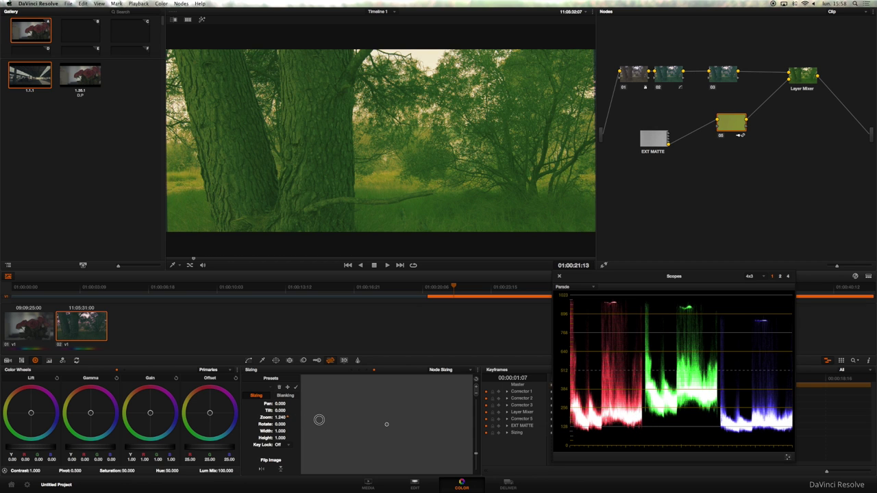
pyautogui.moveTo(319, 420); pyautogui.dragTo(318, 420)
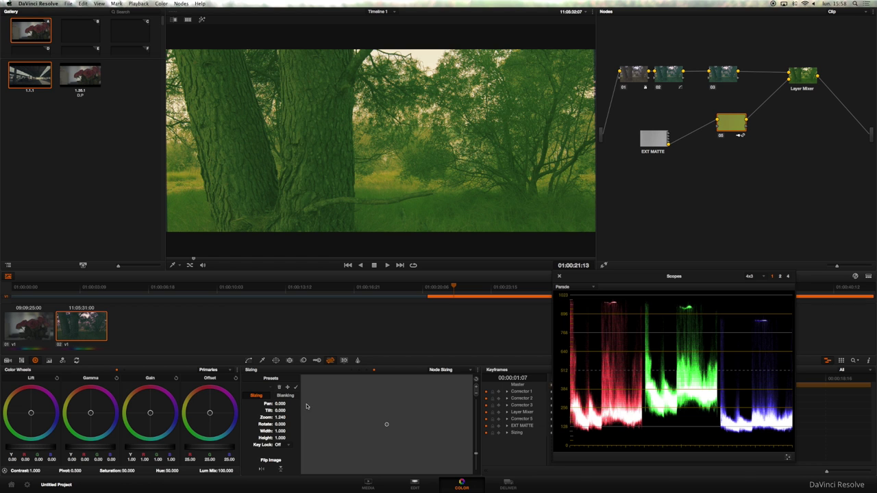
# Reduce node 05's key output gain to about 0.139.
pyautogui.click(318, 361)
pyautogui.moveTo(461, 390); pyautogui.dragTo(400, 390)
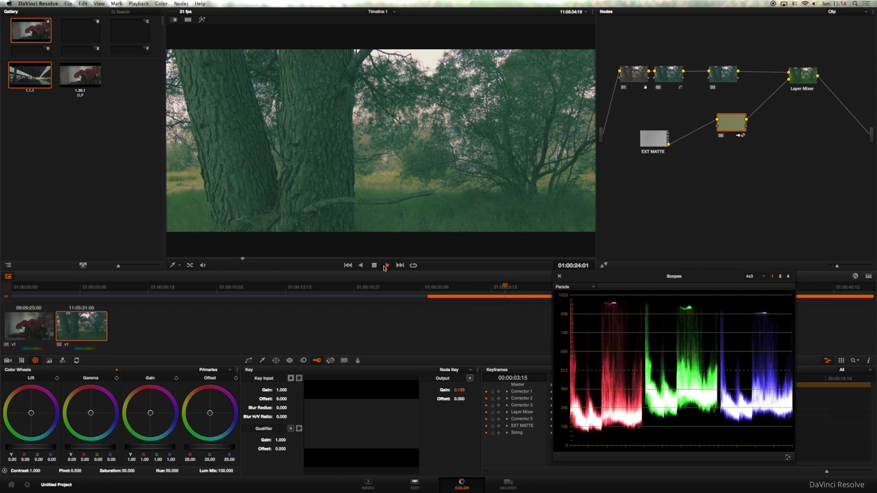
pyautogui.click(375, 266)
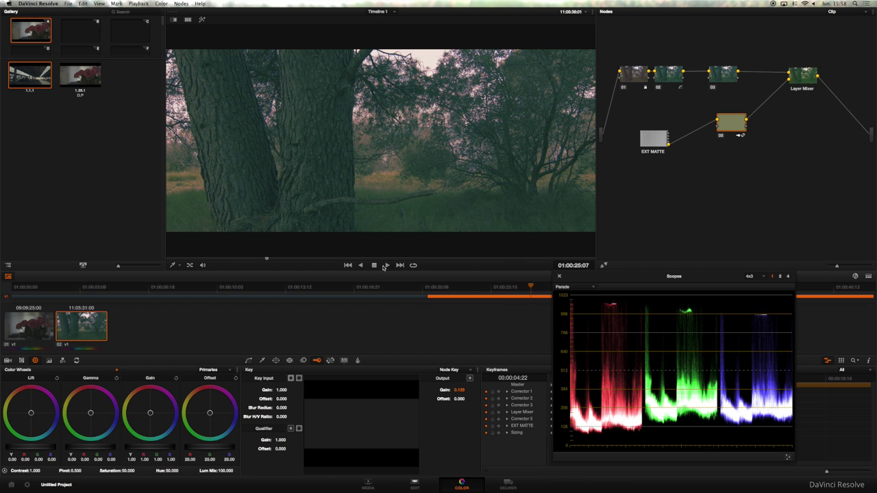
# Add the Rampant_4K_Grunge_Light_011.mov track matte and wire it into node 05 in the old matte's spot.
pyautogui.rightClick(730, 123)
pyautogui.moveTo(738, 226)
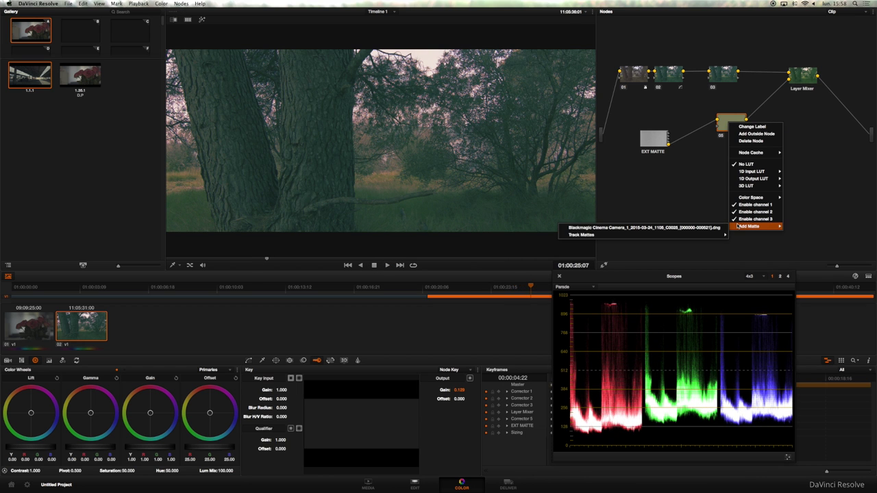
pyautogui.moveTo(719, 237)
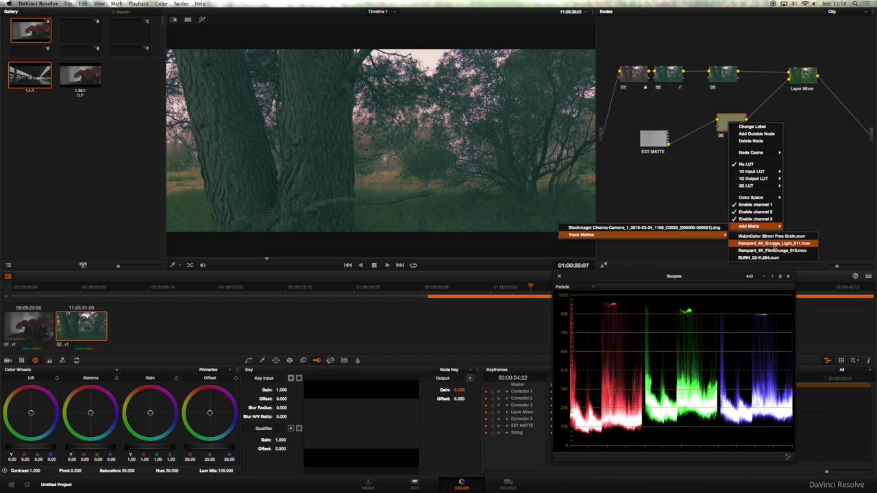
pyautogui.click(774, 244)
pyautogui.moveTo(698, 158); pyautogui.dragTo(668, 189)
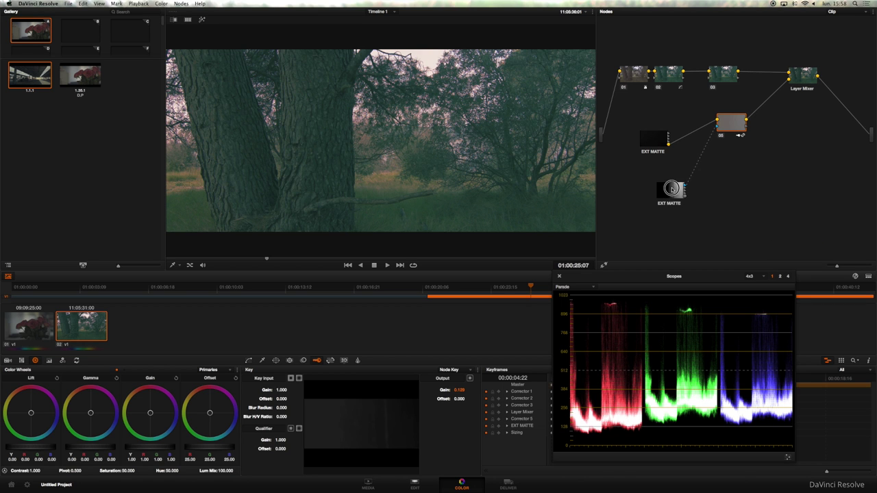
pyautogui.click(649, 142)
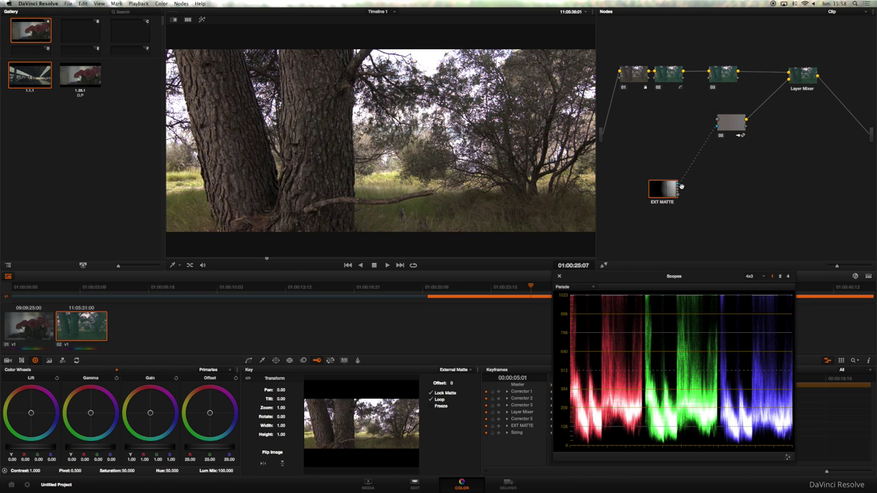
pyautogui.moveTo(680, 187); pyautogui.dragTo(670, 146)
pyautogui.click(692, 143)
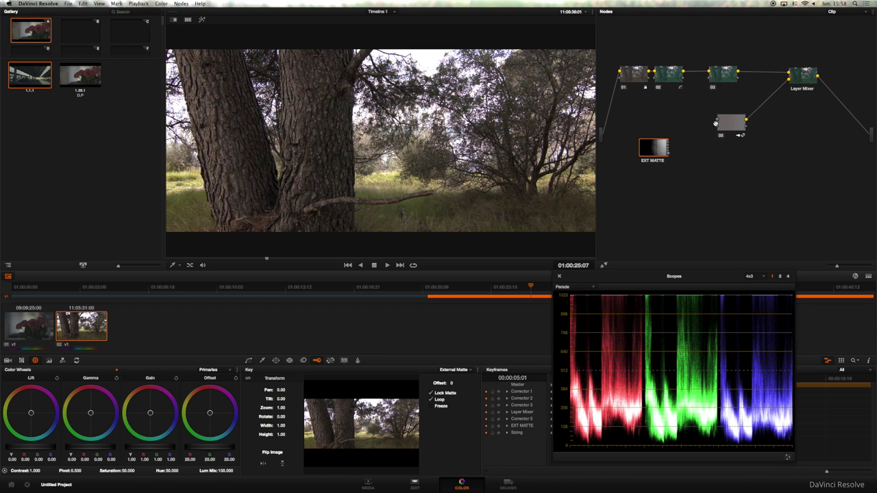
pyautogui.moveTo(716, 122); pyautogui.dragTo(668, 153)
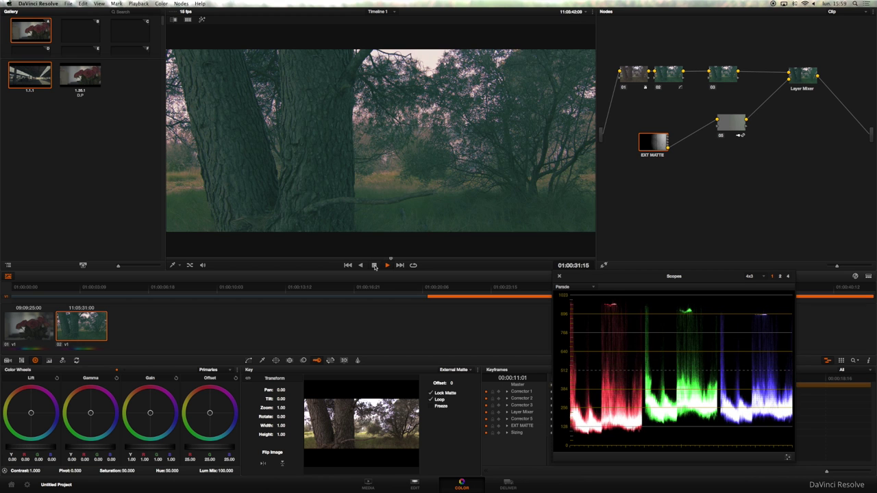
# Delete the EXT MATTE node and add a different track matte to node 05.
pyautogui.click(375, 265)
pyautogui.press('Delete')
pyautogui.rightClick(726, 127)
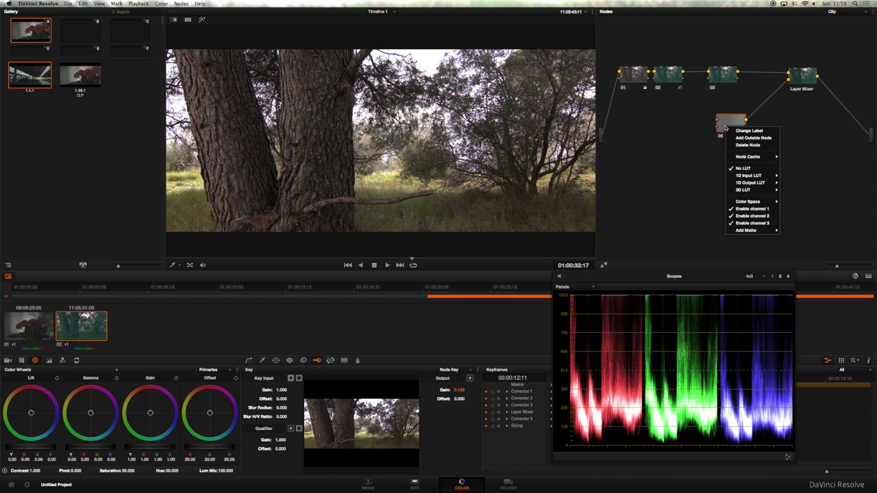
pyautogui.moveTo(747, 230)
pyautogui.moveTo(613, 239)
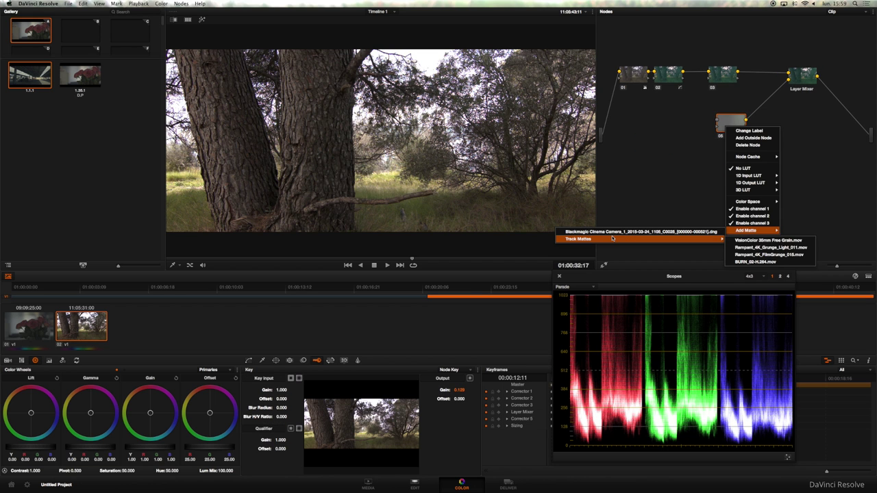
pyautogui.click(754, 254)
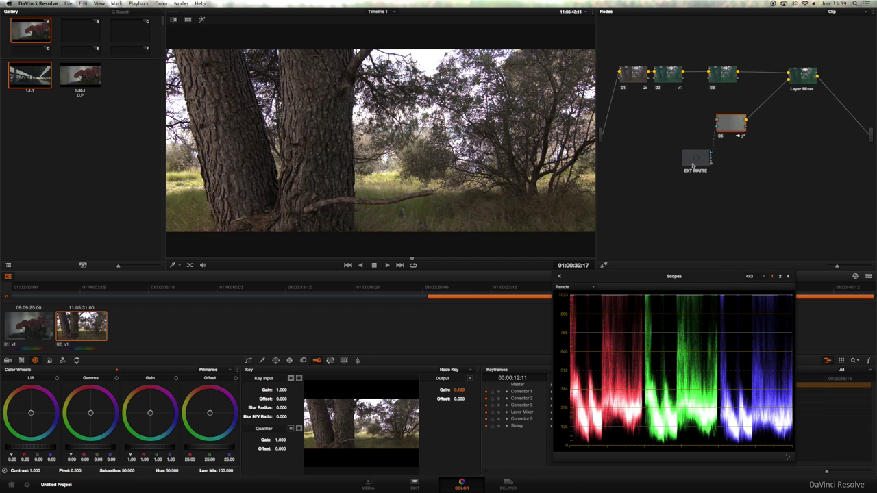
pyautogui.moveTo(693, 164); pyautogui.dragTo(632, 153)
# Relink the new matte's output into node 05's input and play to review the grain.
pyautogui.rightClick(665, 139)
pyautogui.press('Escape')
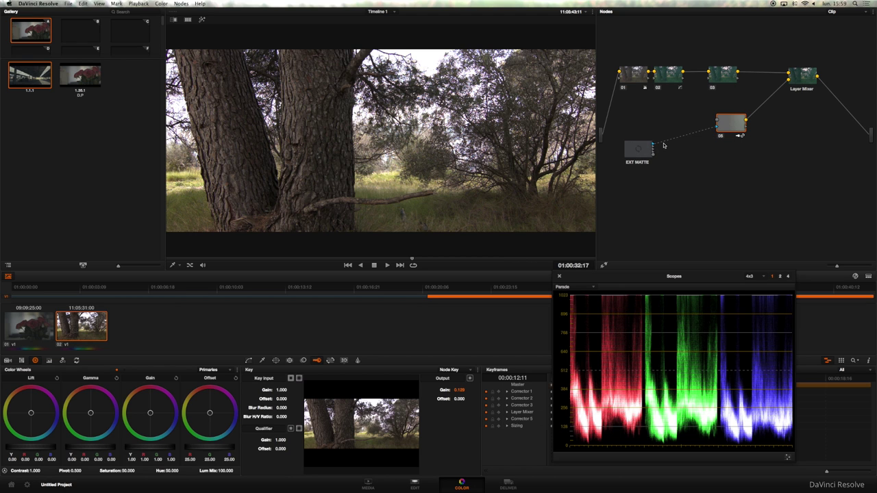
pyautogui.rightClick(664, 143)
pyautogui.click(668, 147)
pyautogui.moveTo(717, 122); pyautogui.dragTo(653, 156)
pyautogui.moveTo(717, 122)
pyautogui.mouseDown()
pyautogui.moveTo(653, 150)
pyautogui.moveTo(663, 142)
pyautogui.mouseUp()
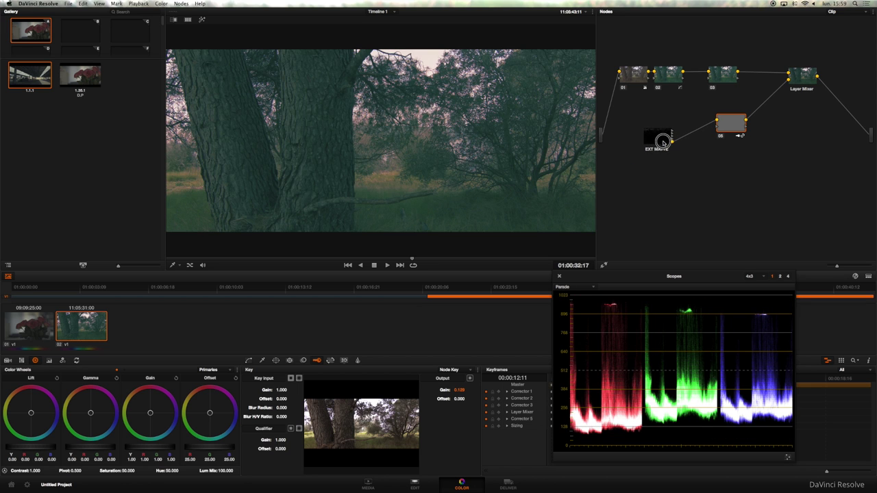
pyautogui.click(383, 265)
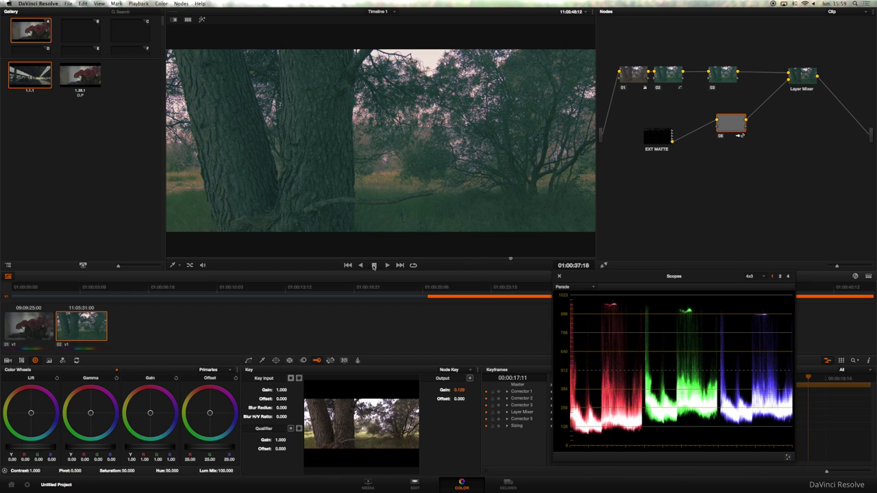
# Darken node 01's gamma slightly.
pyautogui.click(374, 266)
pyautogui.click(84, 450)
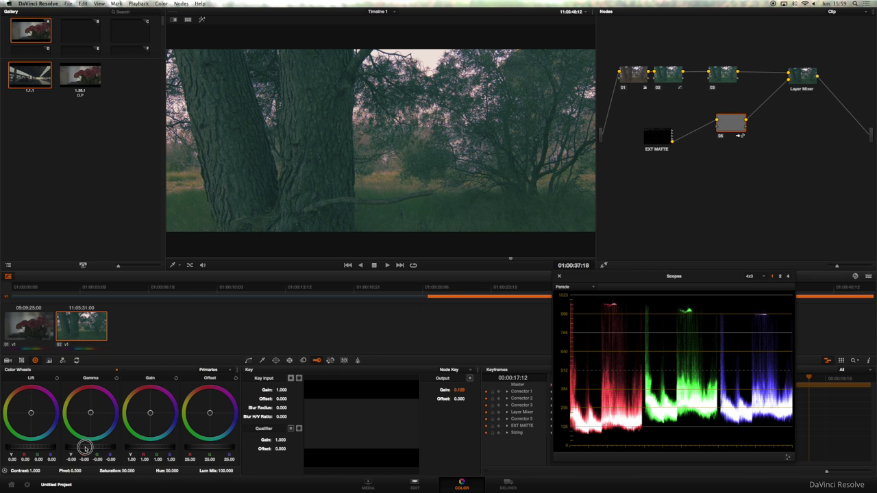
pyautogui.click(633, 75)
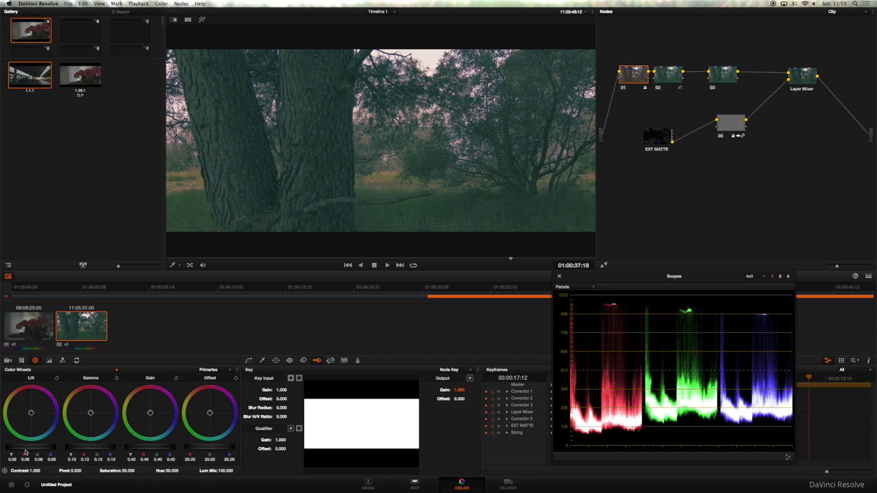
pyautogui.moveTo(98, 446)
pyautogui.mouseDown()
pyautogui.moveTo(49, 448)
pyautogui.moveTo(95, 448)
pyautogui.mouseUp()
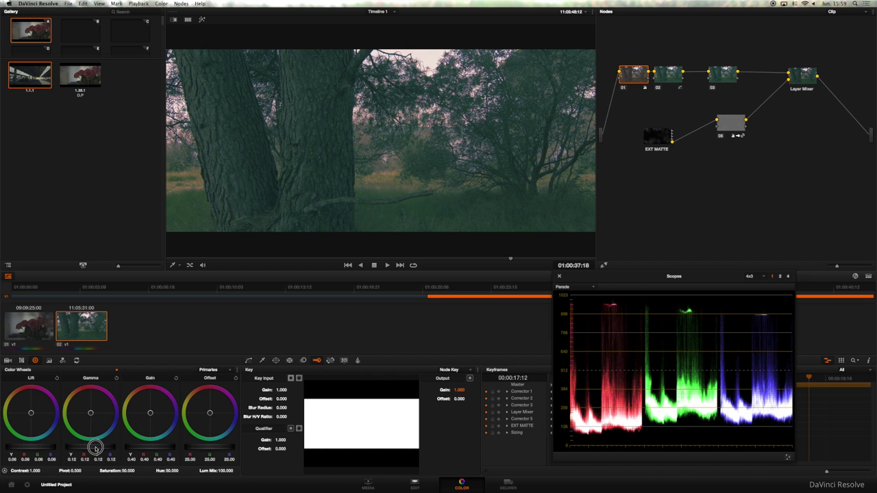
# Set the Layer Mixer's composite mode to Multiply and play to review the grain.
pyautogui.click(734, 130)
pyautogui.rightClick(803, 76)
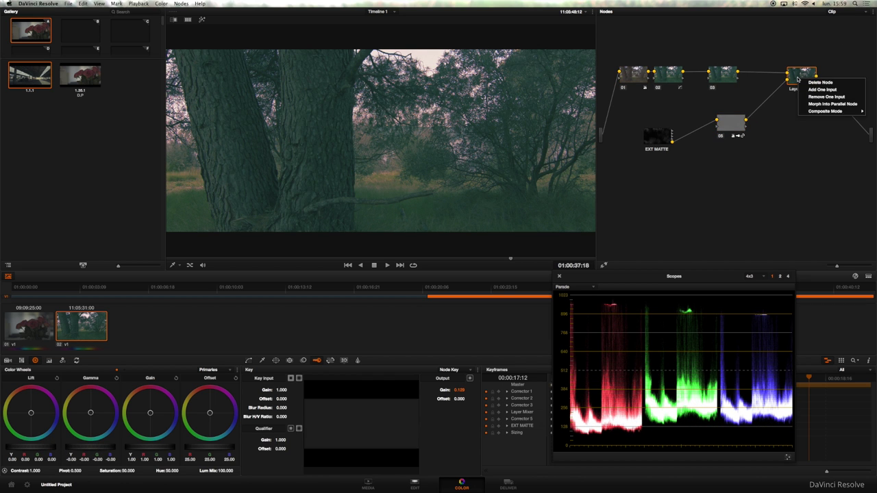
pyautogui.moveTo(815, 111)
pyautogui.click(777, 141)
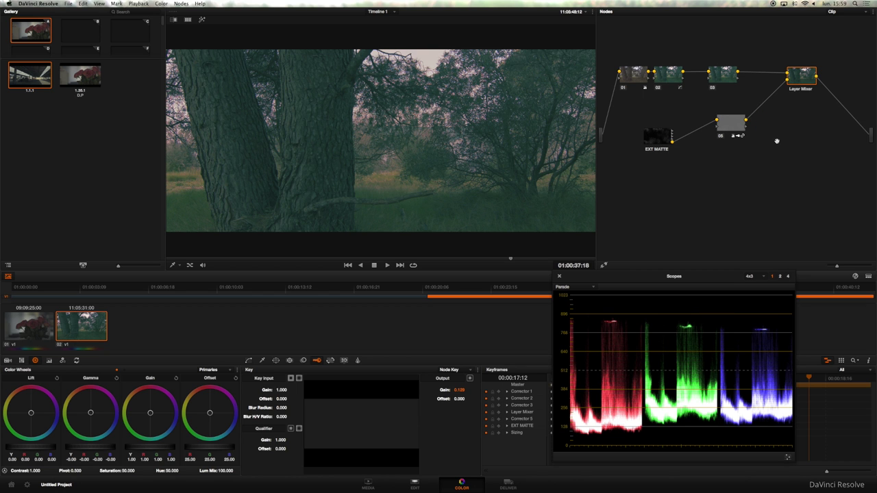
pyautogui.click(387, 265)
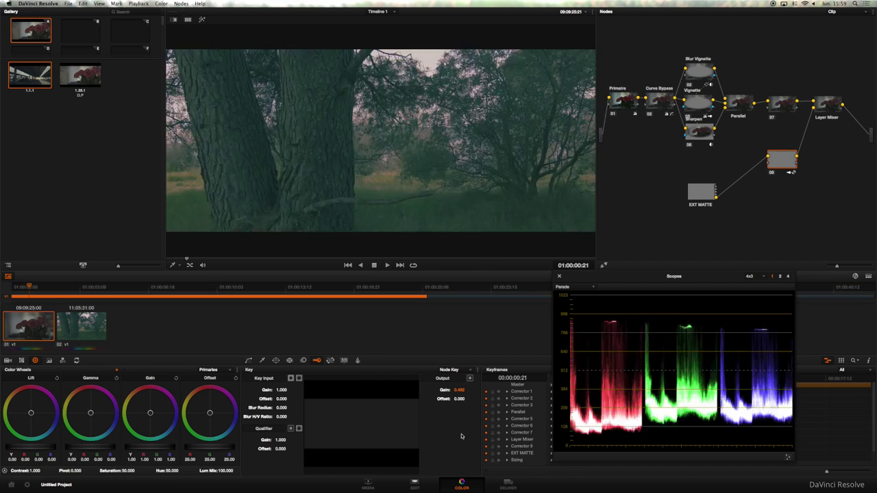
# Back on the forest clip, raise node 05's key output gain to 0.202 and play it.
pyautogui.moveTo(449, 390); pyautogui.dragTo(453, 390)
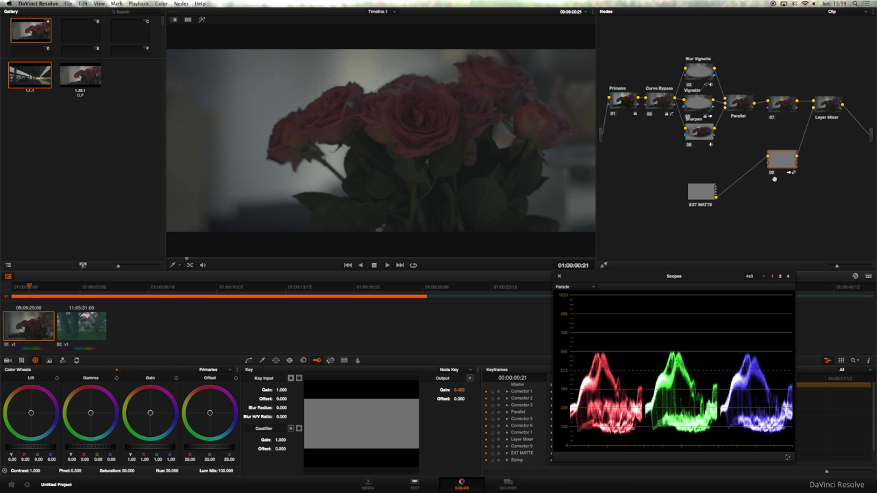
pyautogui.click(88, 330)
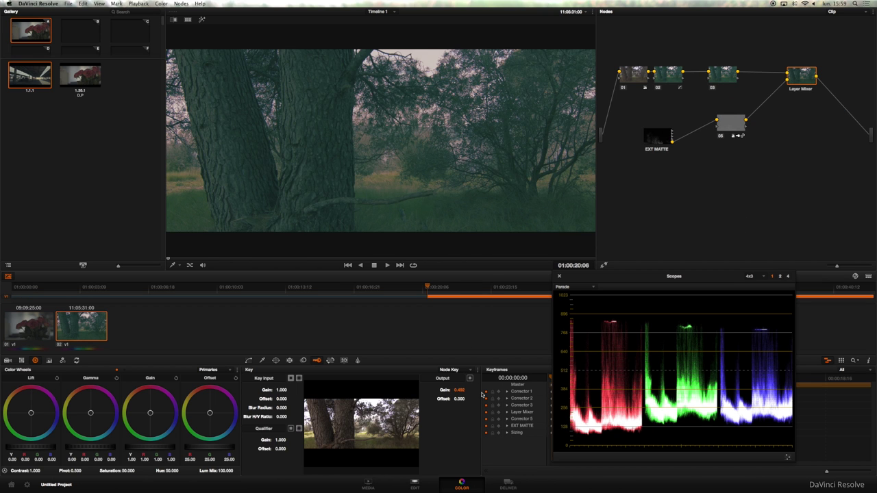
pyautogui.click(740, 125)
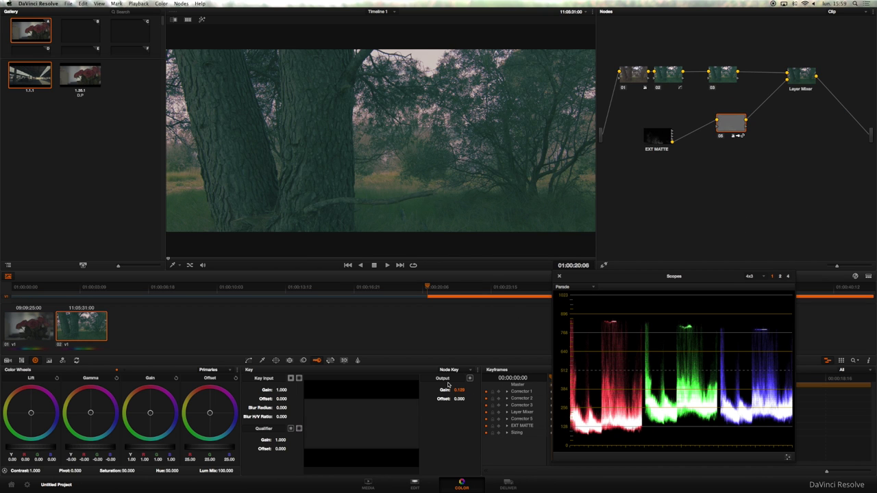
pyautogui.moveTo(458, 390); pyautogui.dragTo(485, 390)
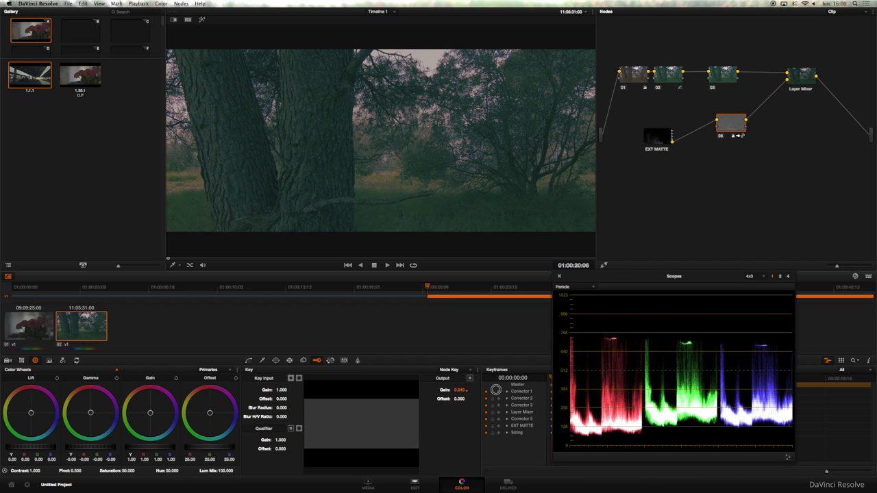
pyautogui.click(386, 265)
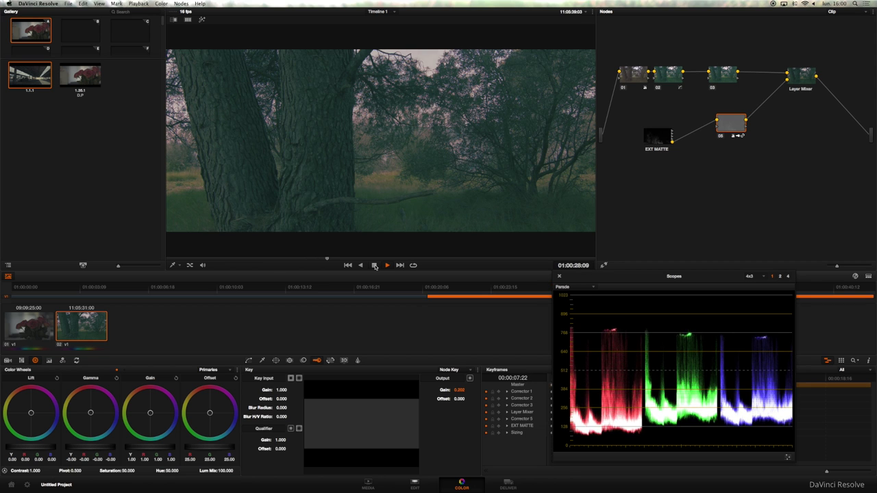
# Strengthen the forest clip's grain by setting Output Gain to 0.358.
pyautogui.click(375, 266)
pyautogui.moveTo(467, 393); pyautogui.dragTo(513, 392)
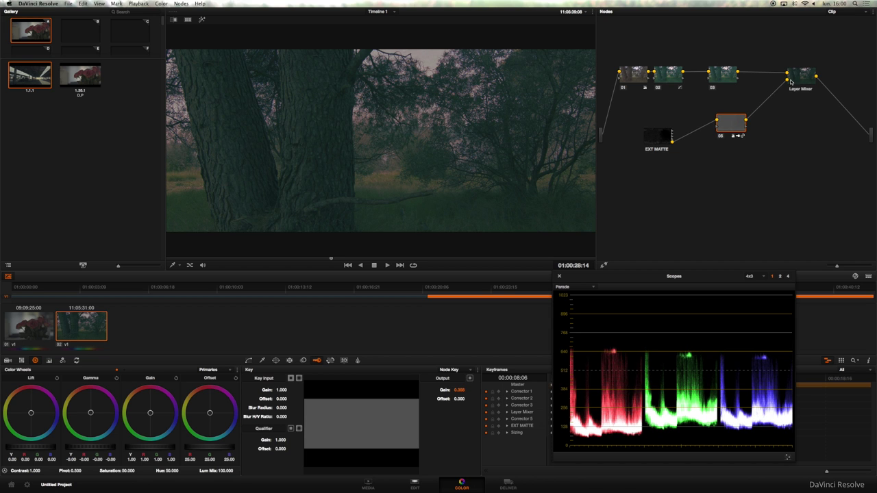
pyautogui.moveTo(790, 83); pyautogui.dragTo(780, 82)
# Brighten node 03 with offset near 35.45 and gain 1.22, then review playback.
pyautogui.click(722, 75)
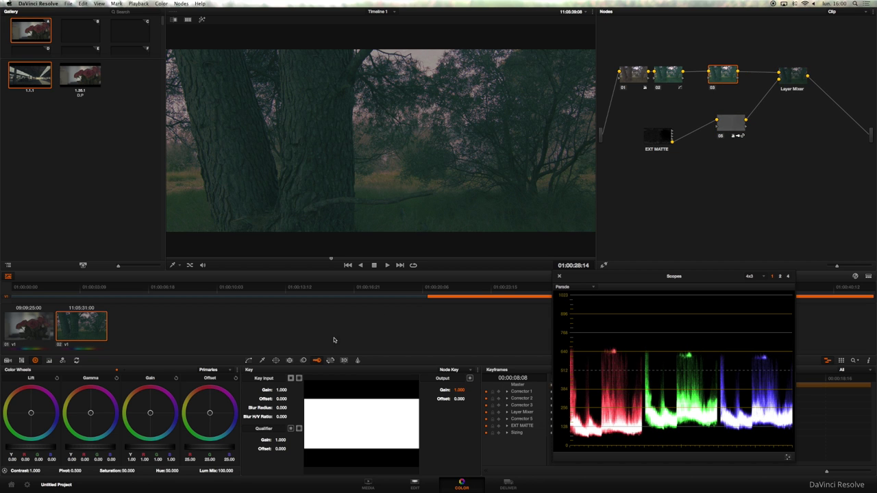
pyautogui.moveTo(189, 452); pyautogui.dragTo(349, 443)
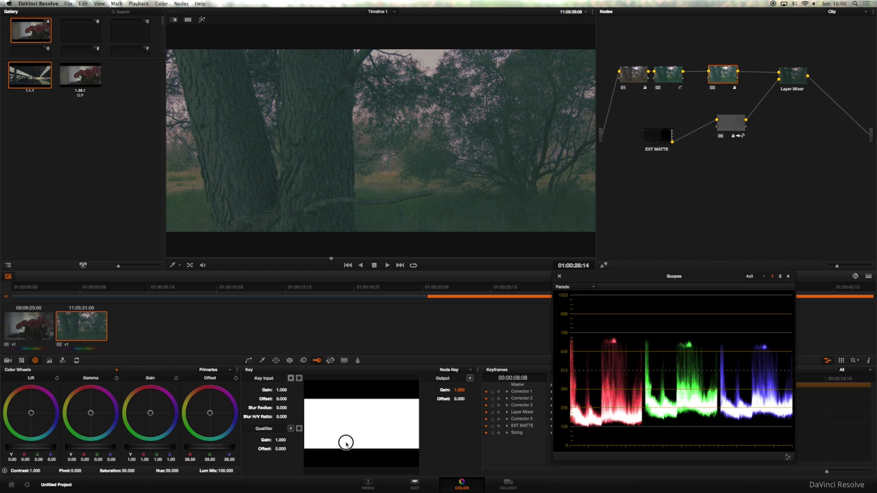
pyautogui.moveTo(349, 443); pyautogui.dragTo(315, 442)
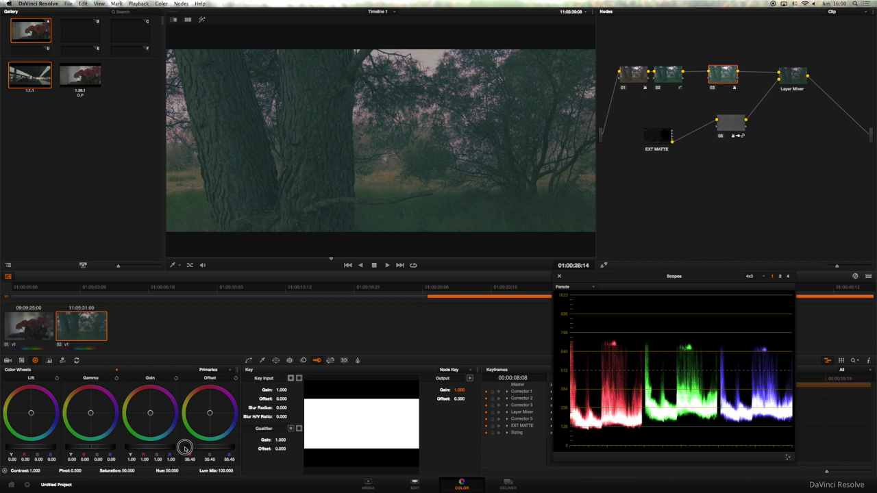
pyautogui.moveTo(162, 448); pyautogui.dragTo(185, 448)
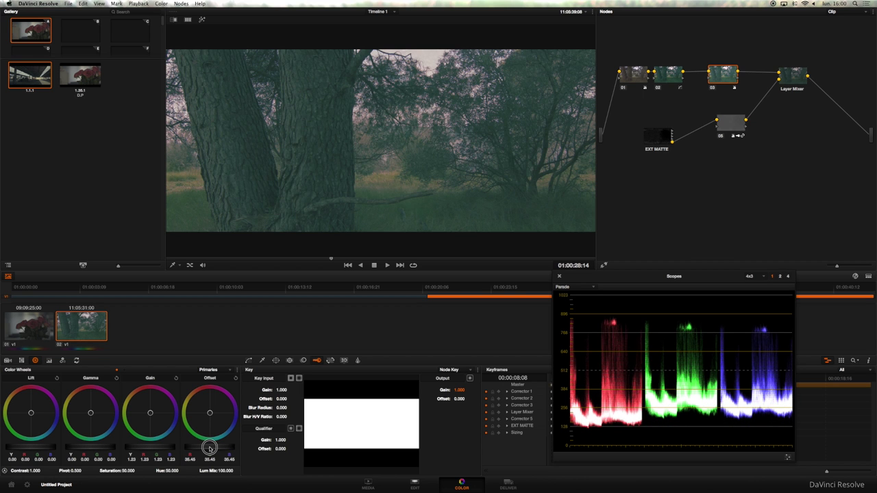
pyautogui.click(386, 265)
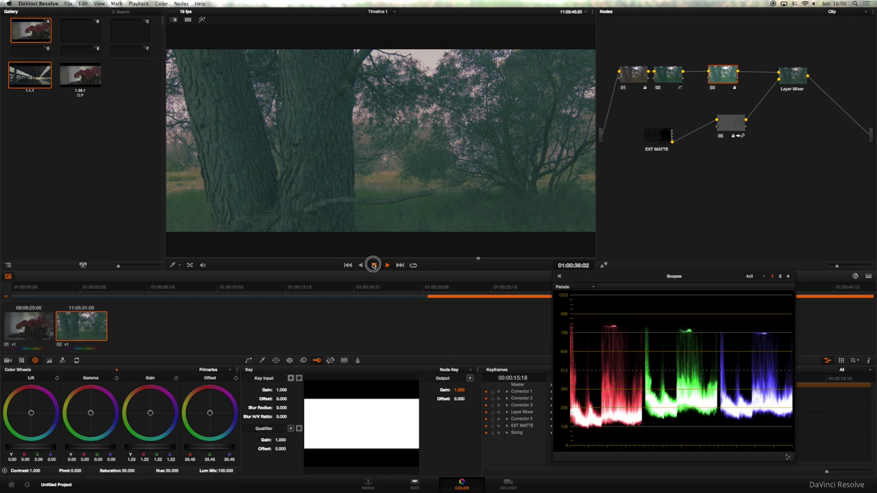
pyautogui.click(374, 265)
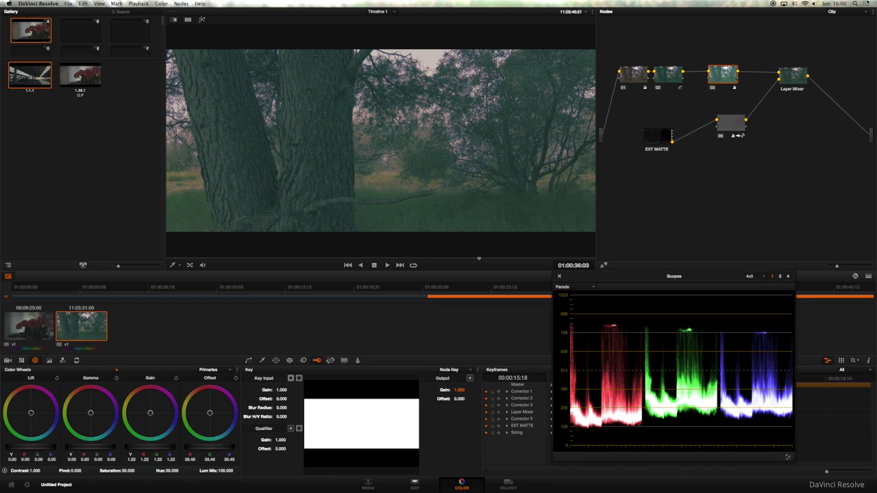
pyautogui.click(834, 12)
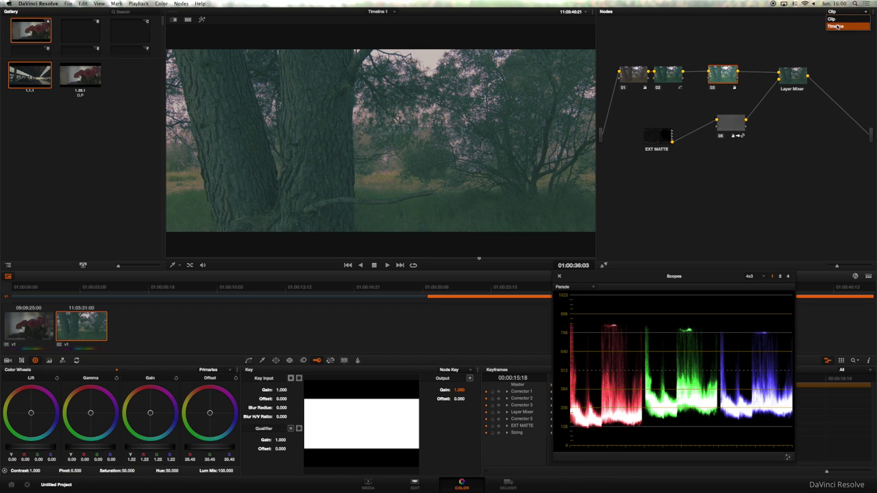
# In the timeline node graph, add a corrector node and a layer node with a Layer Mixer.
pyautogui.click(838, 26)
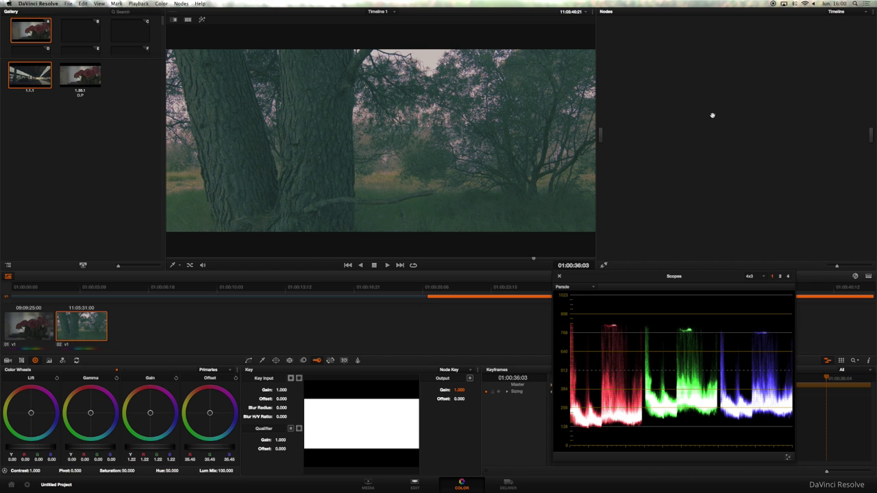
pyautogui.hotkey('alt', 's')
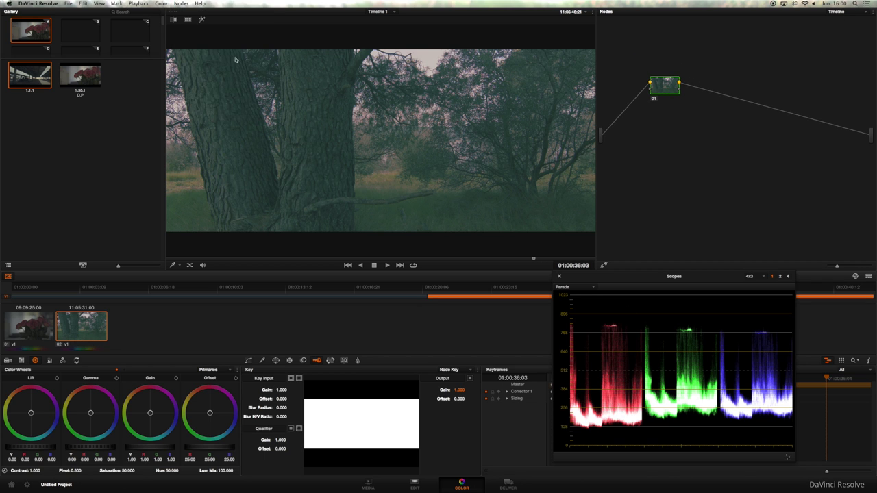
pyautogui.click(182, 3)
pyautogui.press('Return')
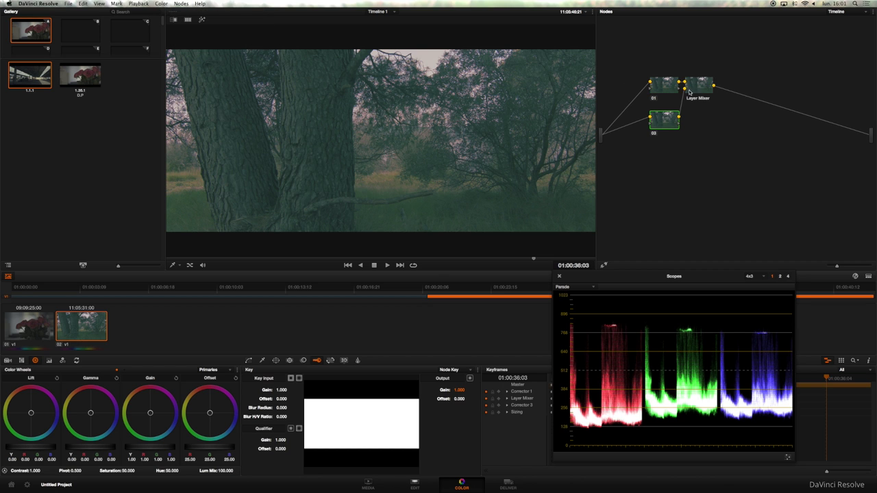
# Disconnect node 03's input and add a VisionColor 35mm Free Grain matte beside it.
pyautogui.moveTo(664, 123)
pyautogui.mouseDown()
pyautogui.moveTo(747, 167)
pyautogui.moveTo(699, 146)
pyautogui.mouseUp()
pyautogui.click(735, 169)
pyautogui.press('Delete')
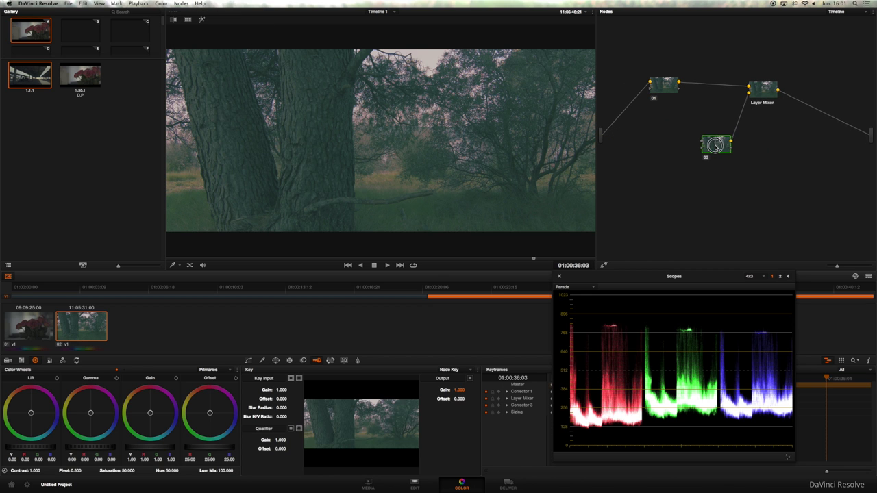
pyautogui.rightClick(713, 148)
pyautogui.moveTo(739, 239)
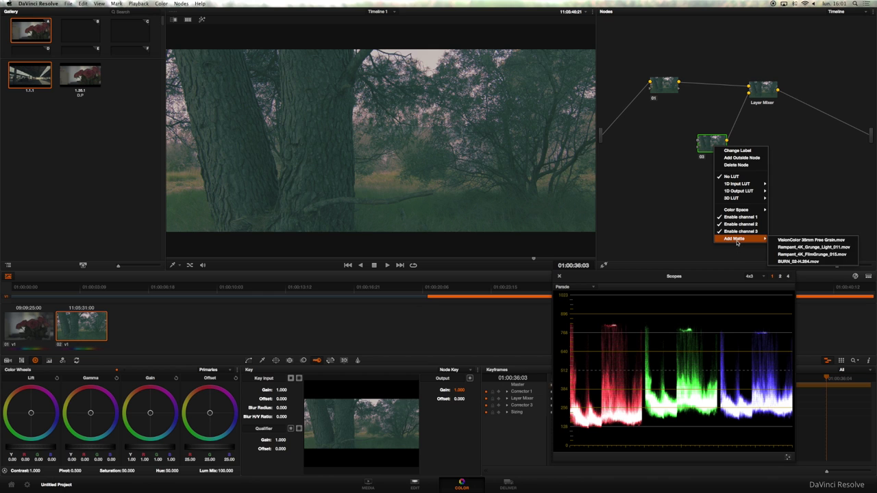
pyautogui.click(804, 243)
pyautogui.moveTo(677, 183)
pyautogui.mouseDown()
pyautogui.moveTo(633, 172)
pyautogui.moveTo(698, 145)
pyautogui.mouseUp()
# Set the timeline Layer Mixer's composite mode to Multiply.
pyautogui.rightClick(764, 90)
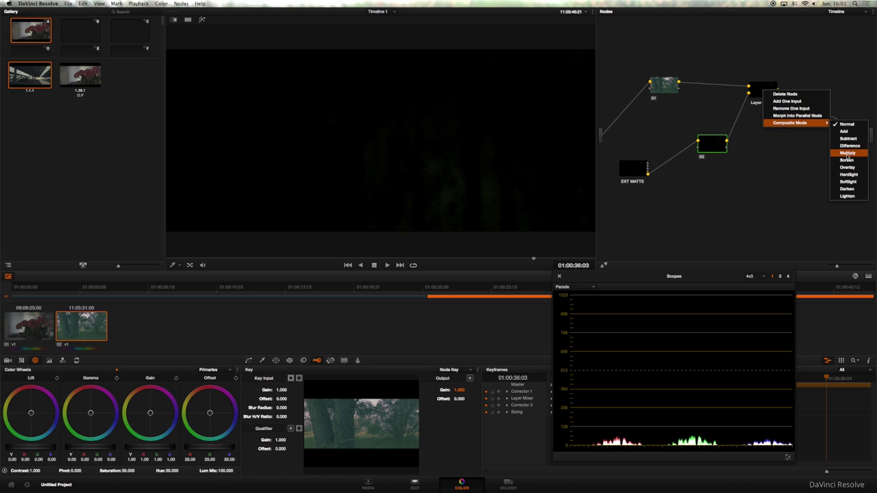
pyautogui.click(848, 154)
pyautogui.moveTo(713, 143); pyautogui.dragTo(697, 137)
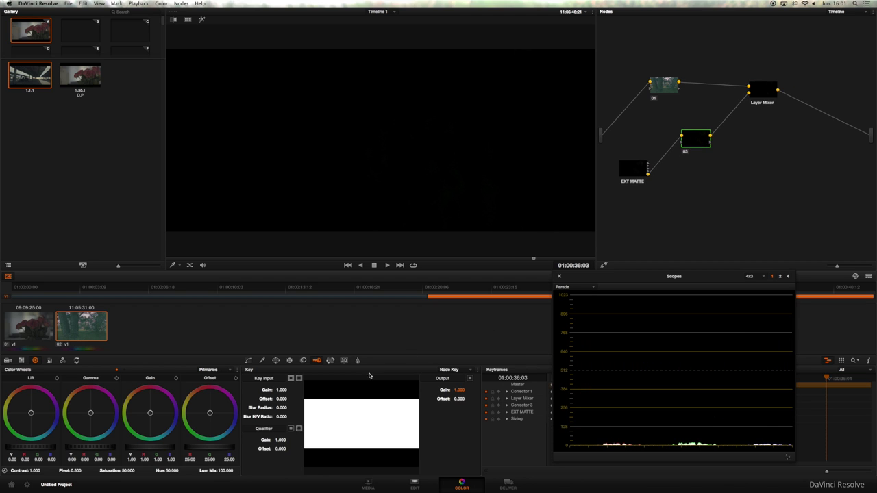
# Lower node 03's key output gain to 0.419 and review, ending at the roses clip start.
pyautogui.moveTo(461, 390); pyautogui.dragTo(466, 390)
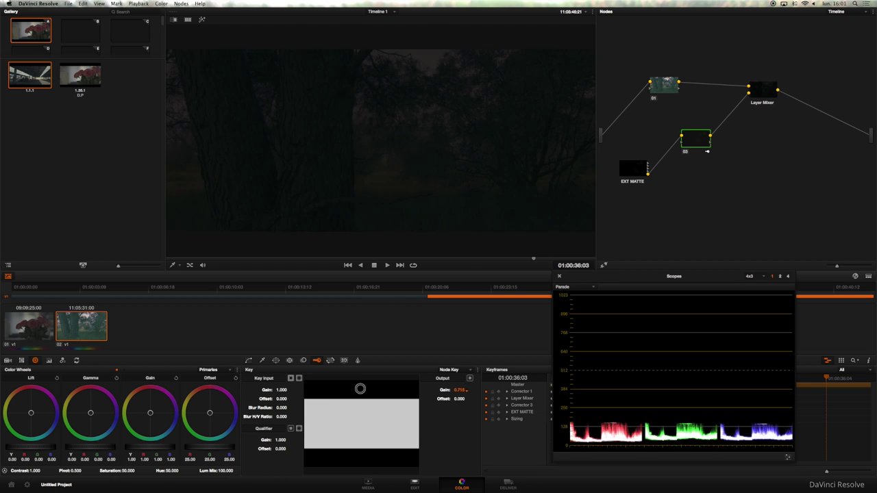
pyautogui.moveTo(294, 386); pyautogui.dragTo(263, 385)
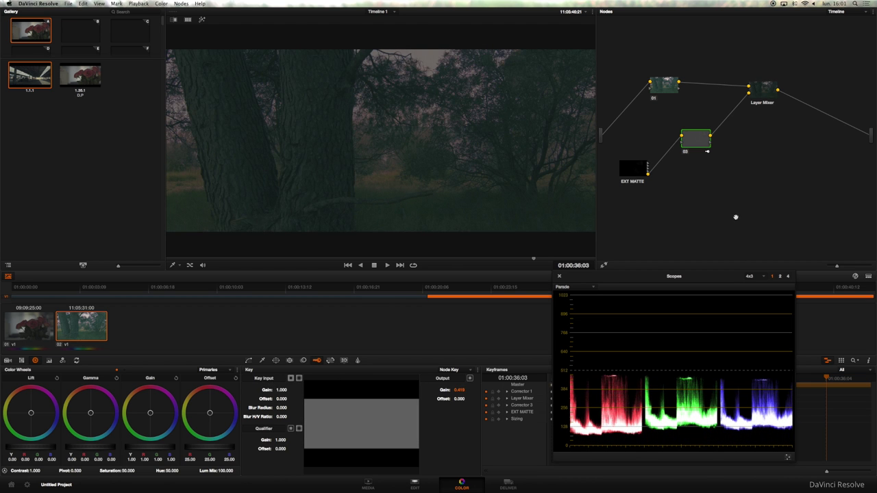
pyautogui.moveTo(632, 169); pyautogui.dragTo(629, 166)
pyautogui.click(387, 265)
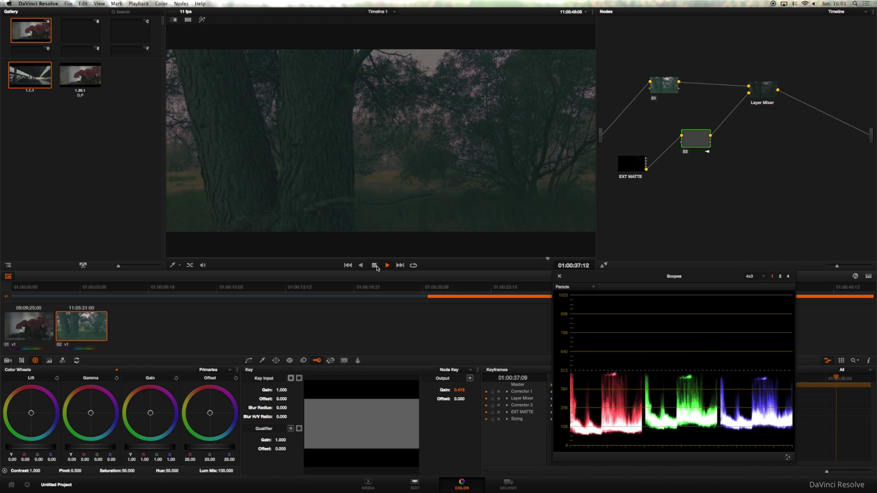
pyautogui.click(374, 266)
pyautogui.press('Home')
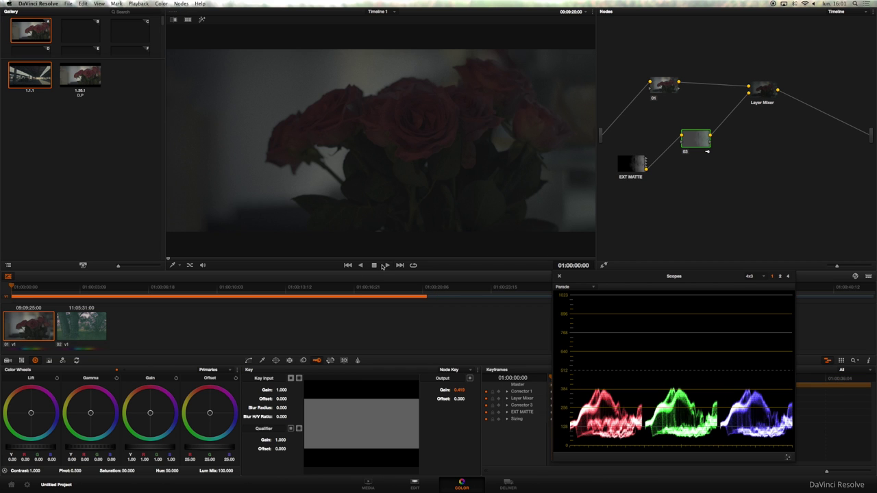
# Raise timeline node 01's offset to 37.85 and review the roses clip under the grain.
pyautogui.click(387, 265)
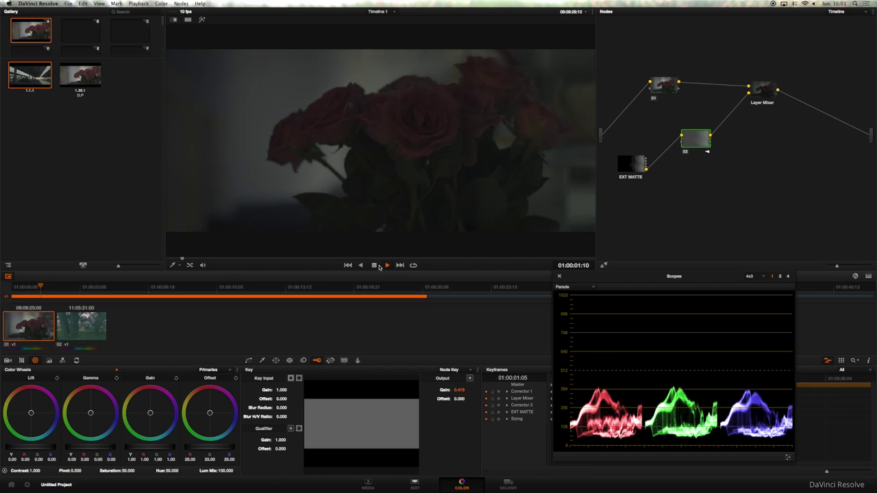
pyautogui.click(374, 266)
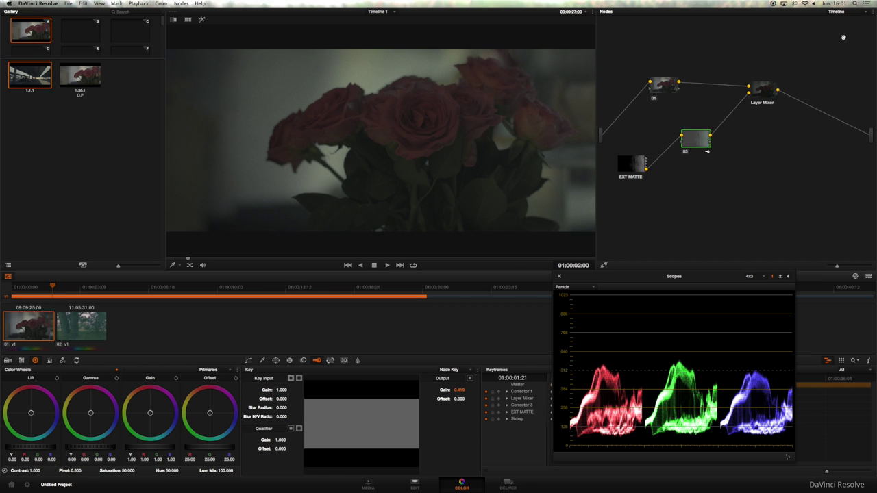
pyautogui.click(669, 87)
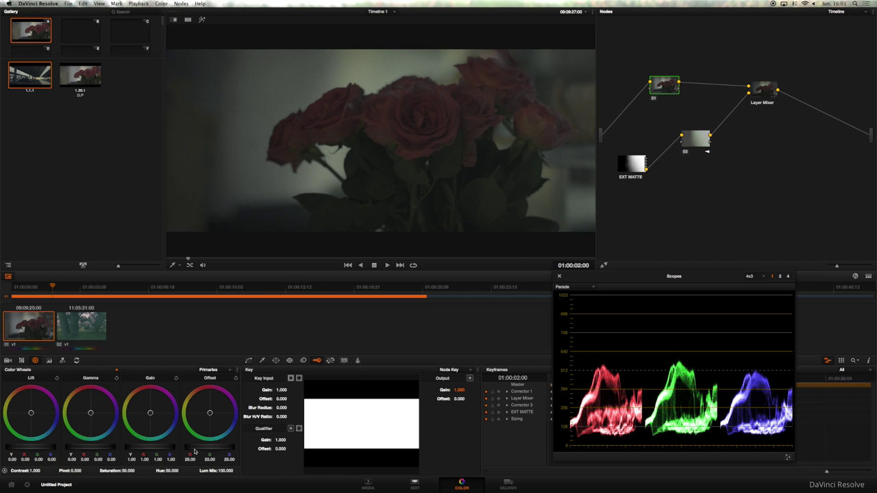
pyautogui.moveTo(195, 452)
pyautogui.mouseDown()
pyautogui.moveTo(448, 454)
pyautogui.moveTo(336, 451)
pyautogui.mouseUp()
pyautogui.click(388, 268)
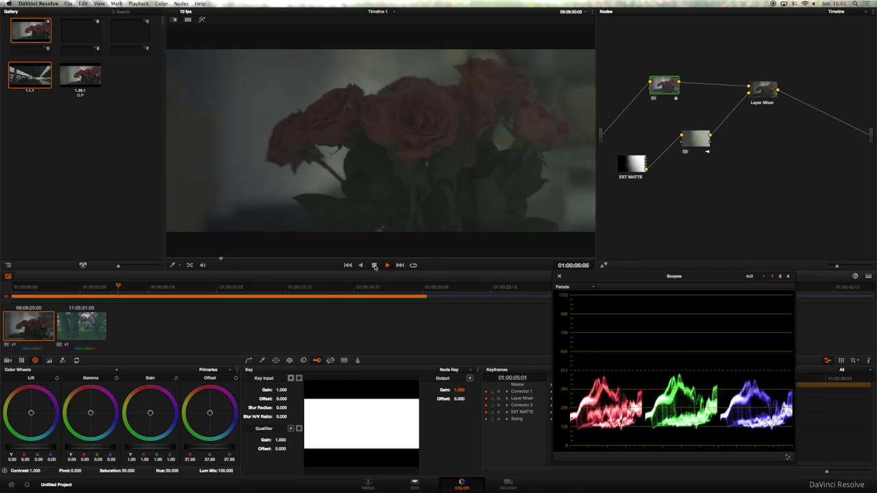
pyautogui.click(374, 266)
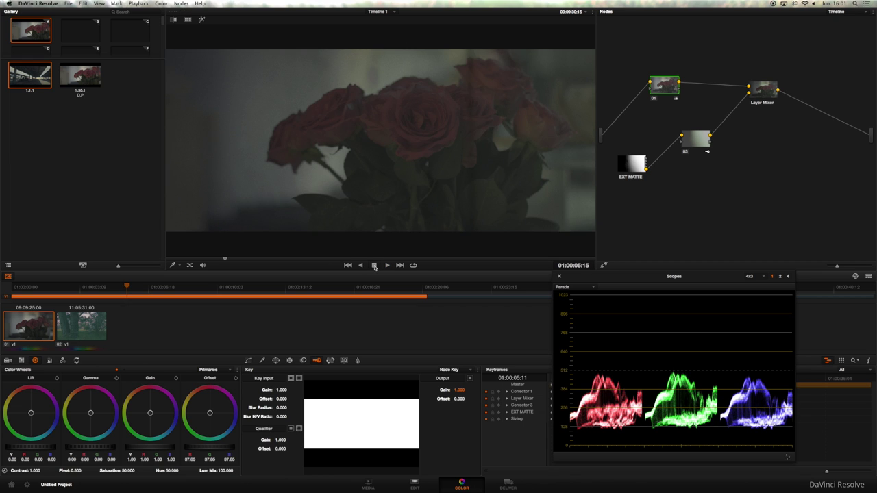